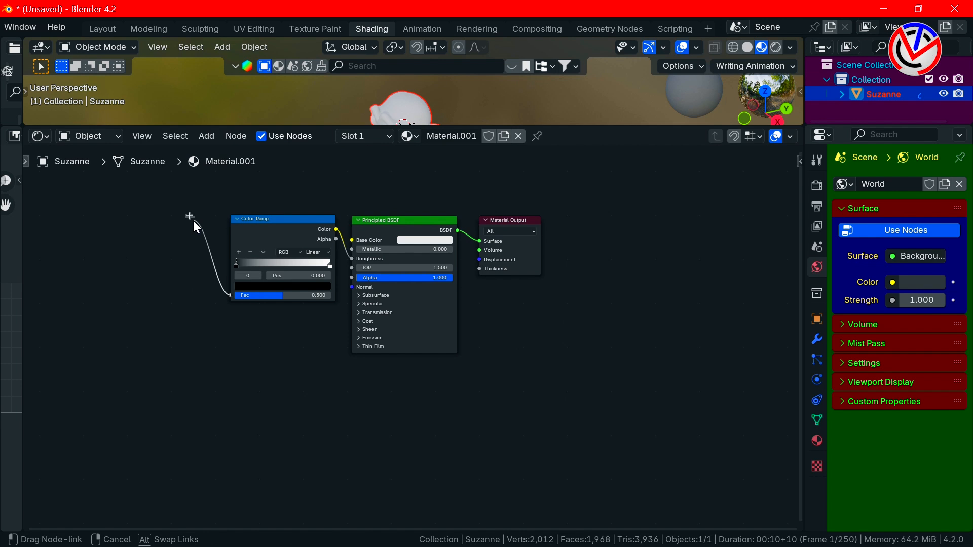
- Place a Noise Texture node feeding the Color Ramp's Fac input, and set the Principled BSDF's IOR to 1.45
left_click(107, 261)
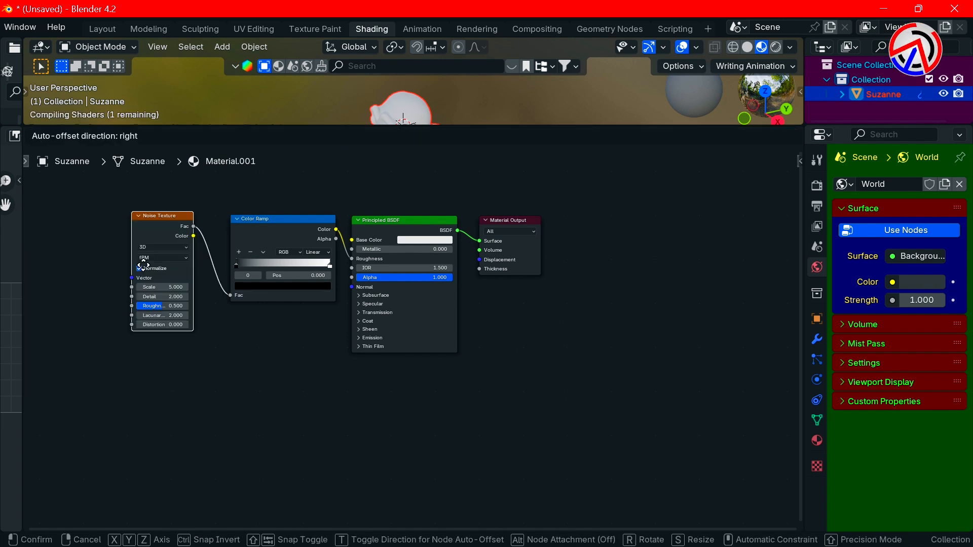
left_click(120, 263)
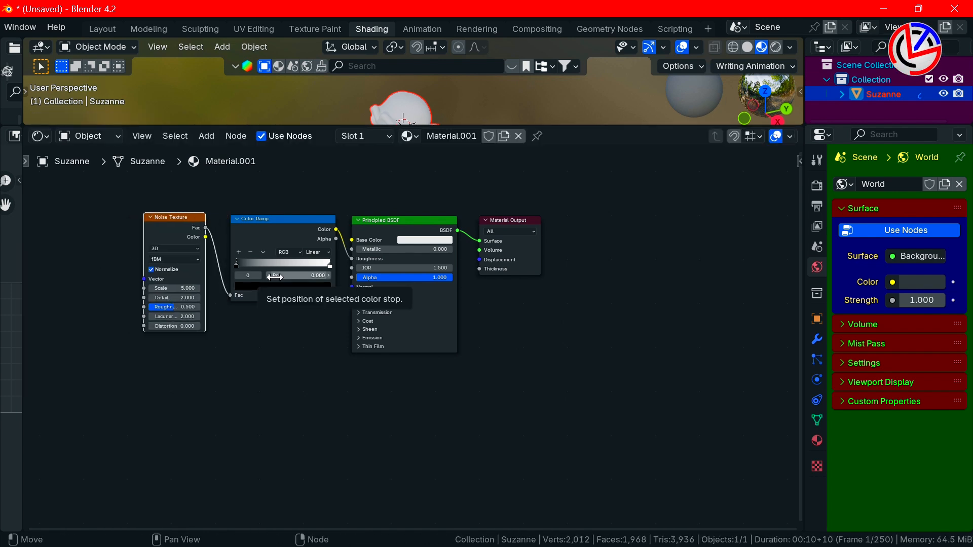
left_click(409, 267)
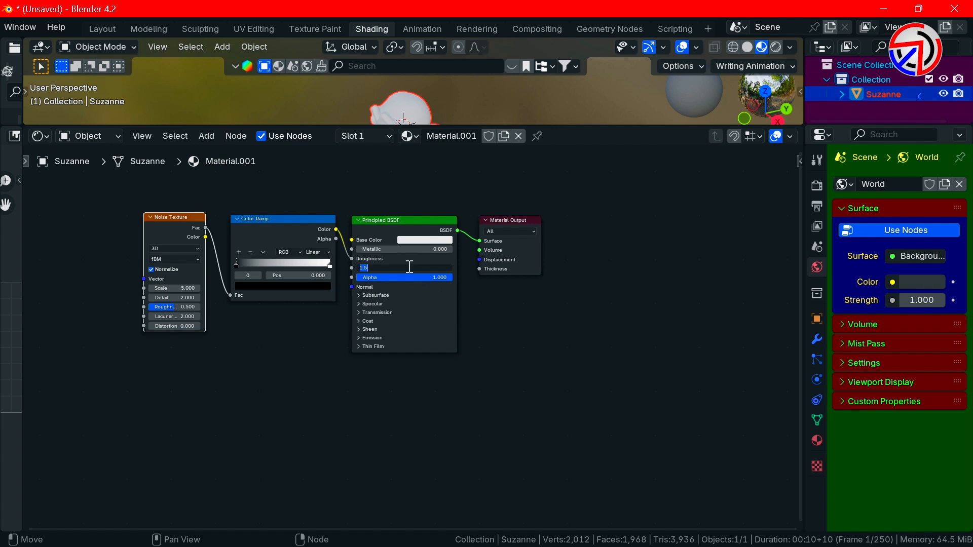
type("1.45")
key("Return")
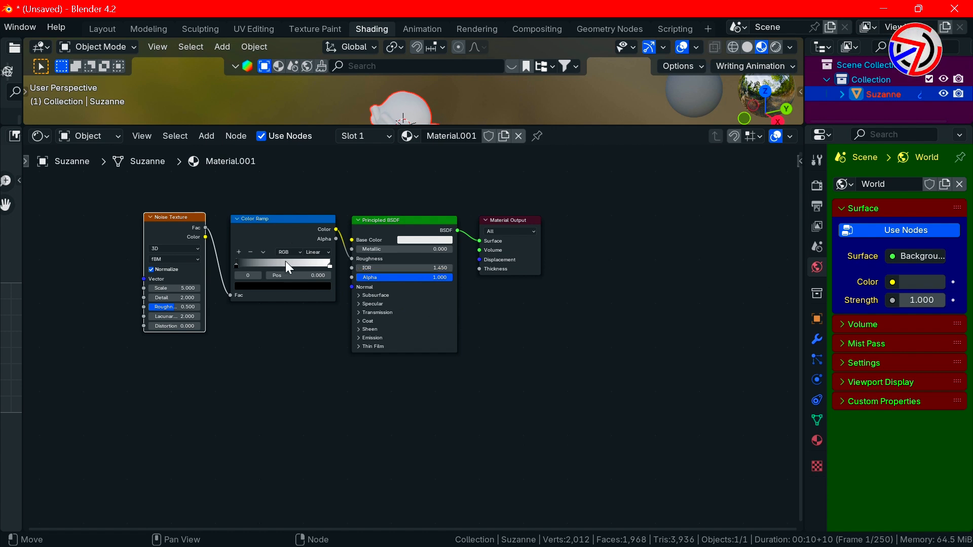
- Make the Color Ramp's last stop black and set its position to 0.577
left_click(237, 264)
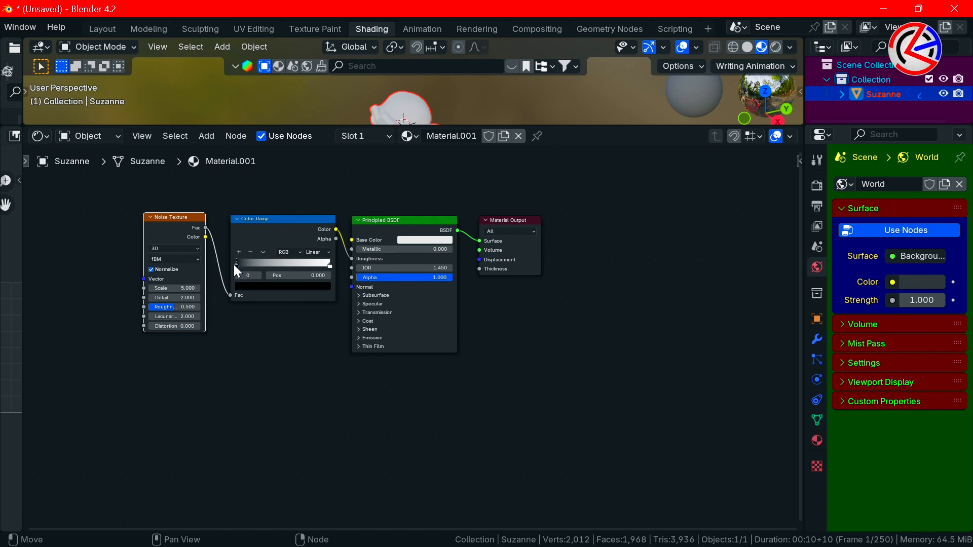
left_click(331, 265)
left_click(326, 286)
left_click_drag(323, 151, 323, 226)
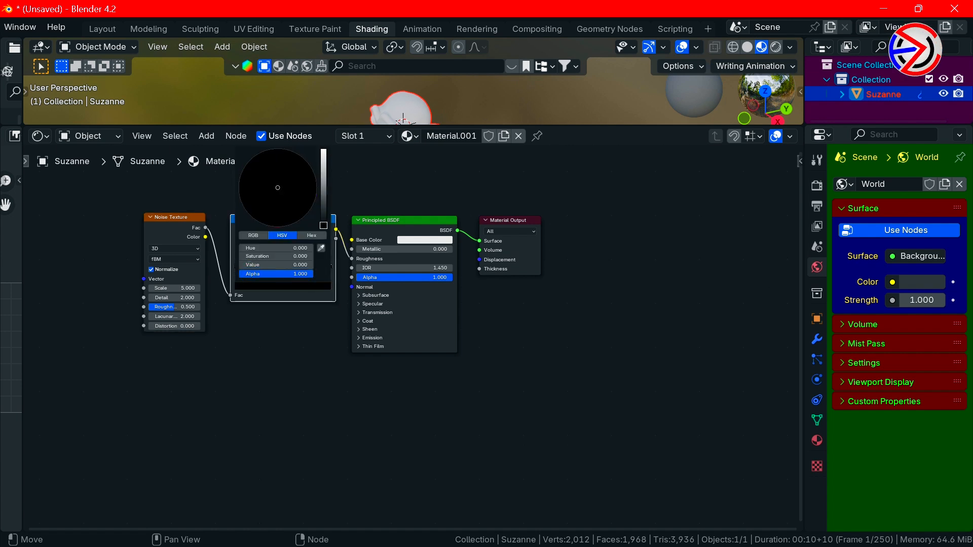
left_click(306, 275)
type(".577")
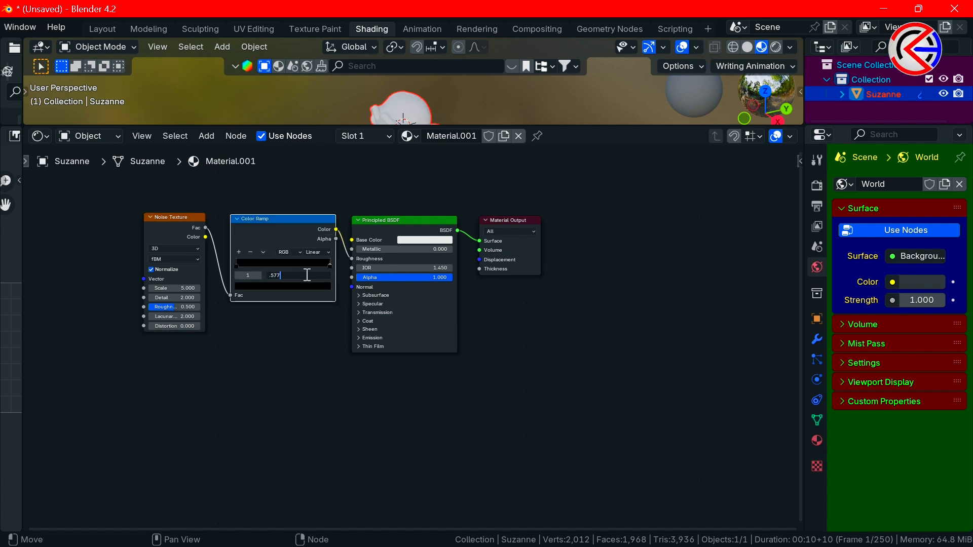
key("Return")
- Make the Color Ramp's first stop medium grey and move it to a position of about 0.393
left_click(237, 261)
left_click(238, 287)
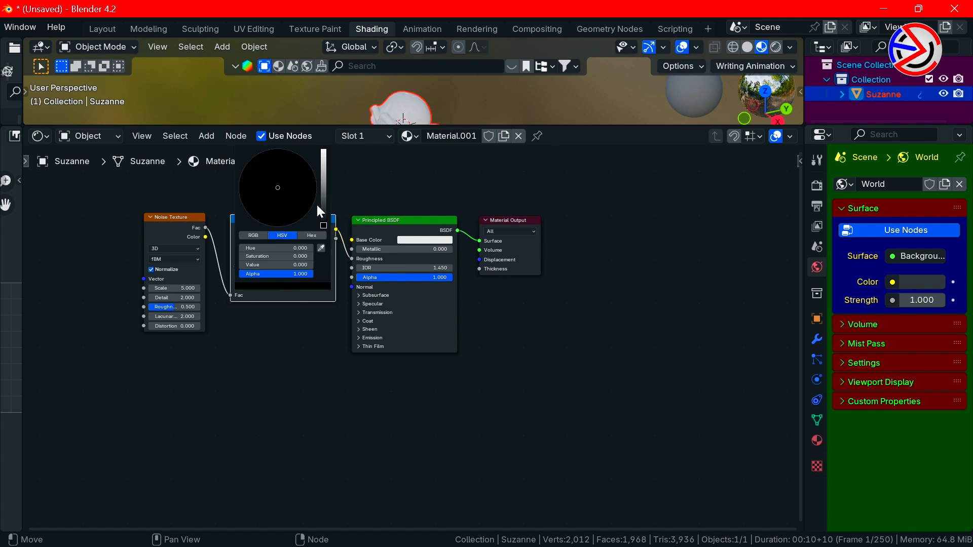
mouse_move(320, 206)
left_mouse_down()
mouse_move(324, 171)
mouse_move(324, 189)
left_mouse_up()
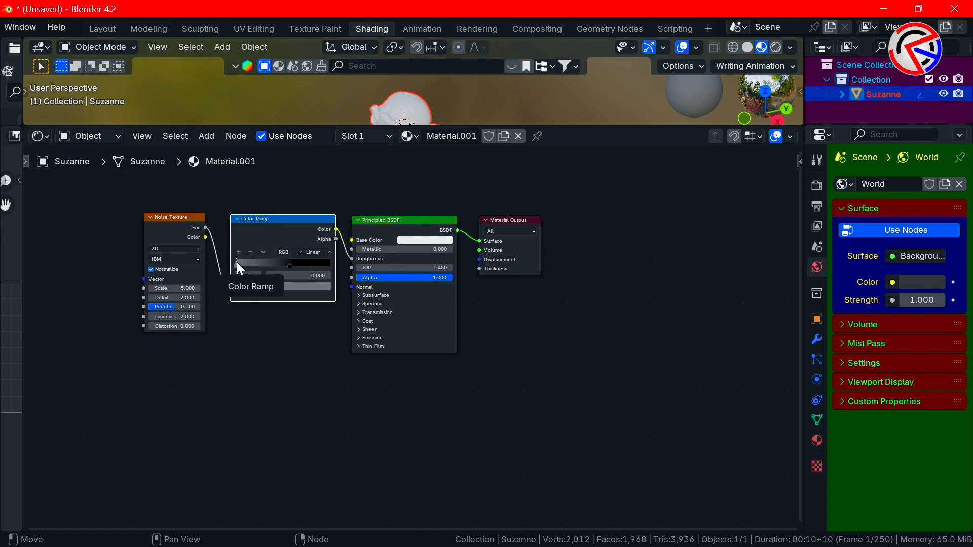
left_click_drag(236, 262, 271, 266)
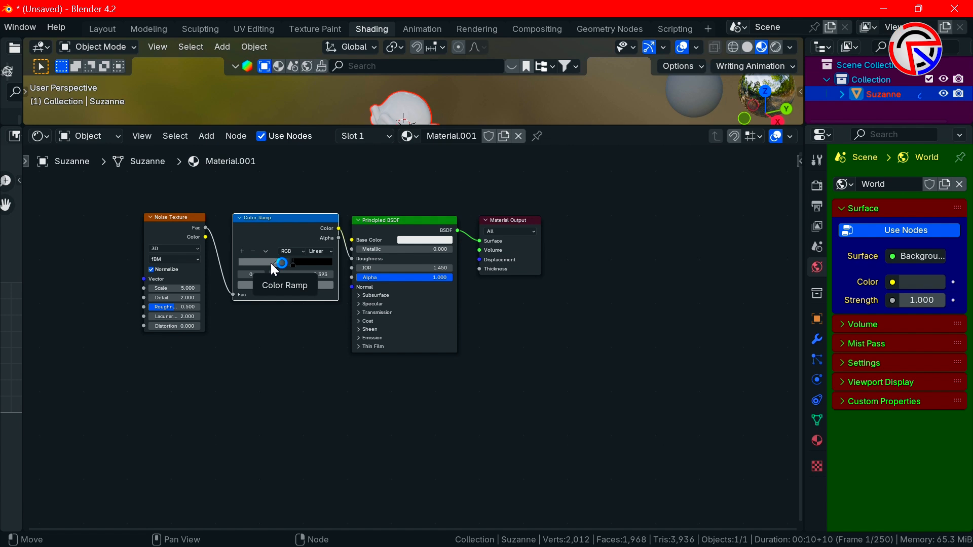
- Set the Noise Texture's Scale to 80 and its Detail, Roughness, Lacunarity and Distortion to 0
left_click(175, 288)
type("80")
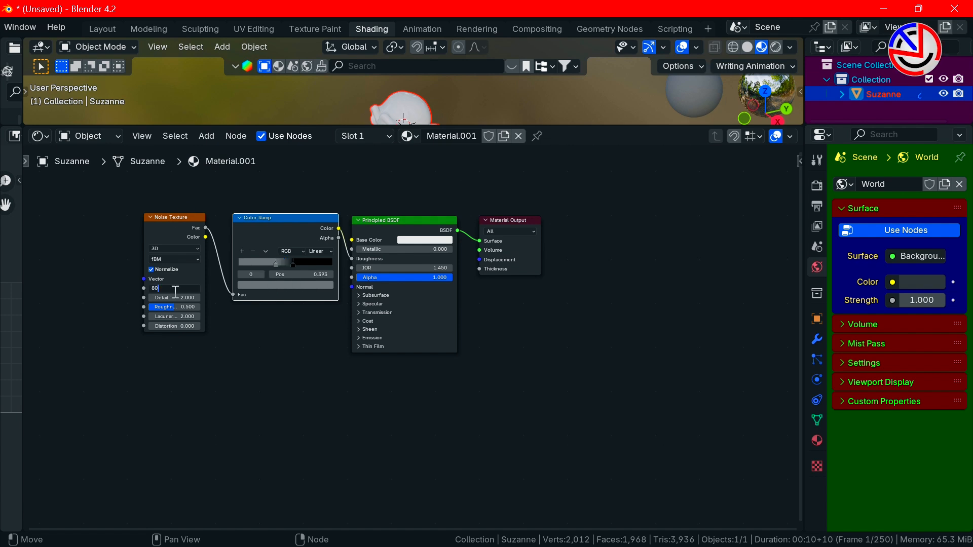
key("Return")
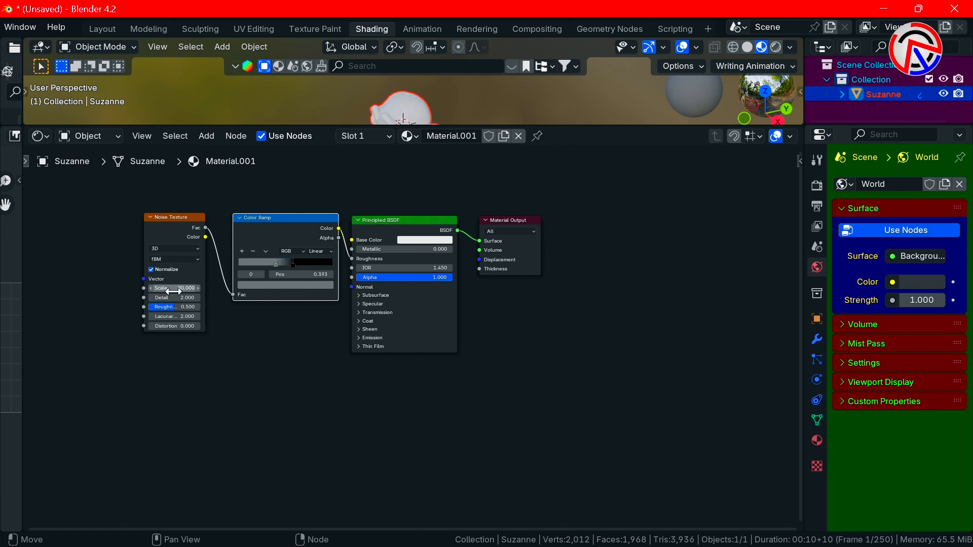
left_click(172, 298)
type("0")
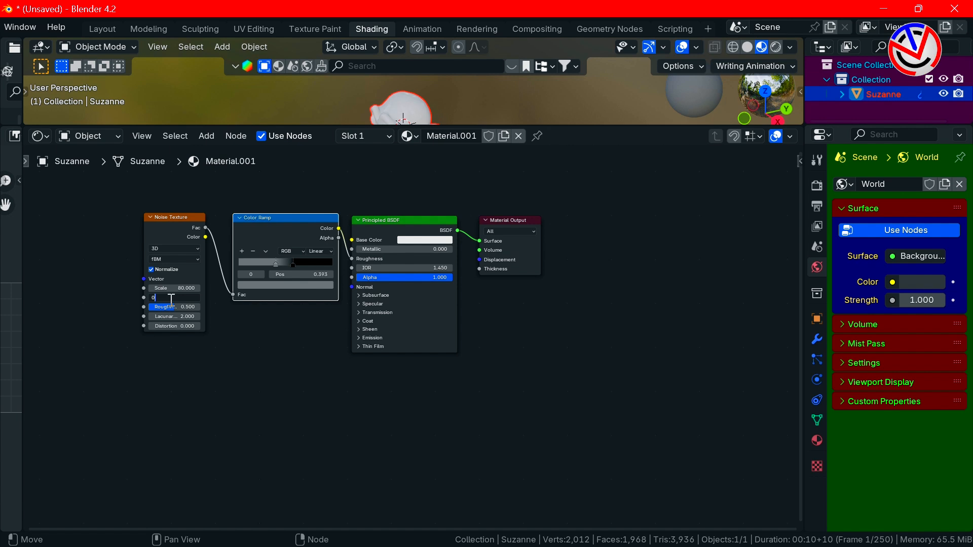
key("Tab")
type("0")
key("Tab")
type("0")
key("Tab")
type("0")
key("Return")
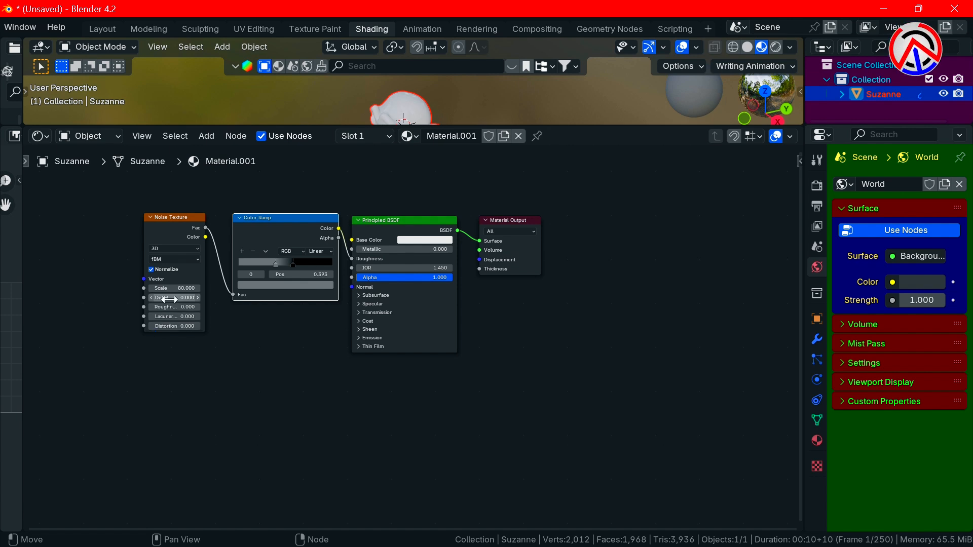
- Add Texture Coordinate and Mapping nodes feeding the Noise Texture's Vector input
left_click(180, 215)
key("ctrl+t")
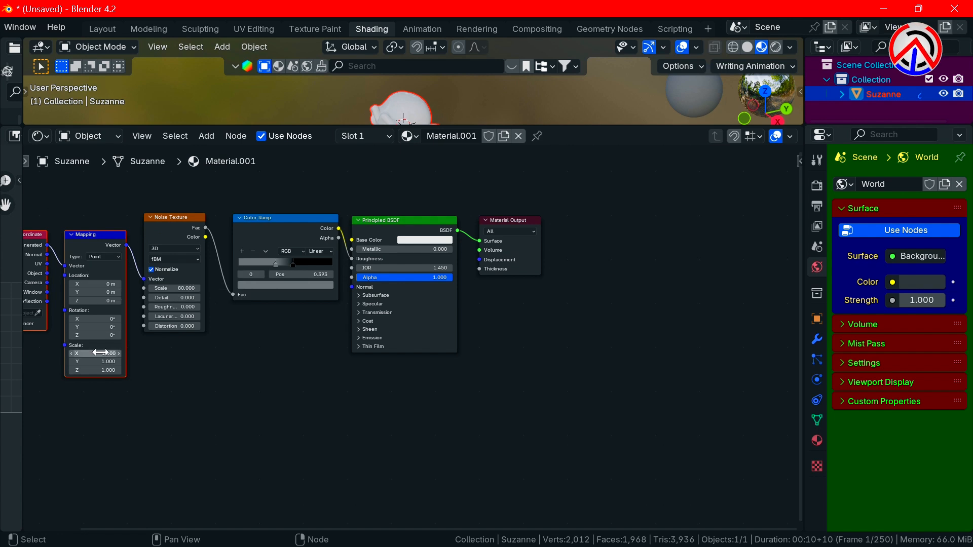
- Expand the Principled BSDF's Subsurface settings and set the subsurface Weight to 1
left_click(365, 298)
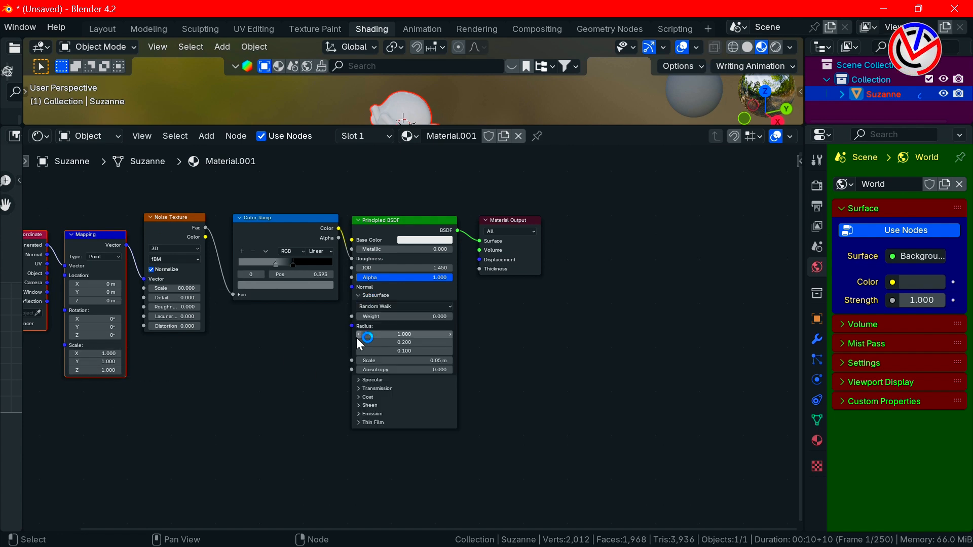
left_click(388, 316)
type("1")
key("Return")
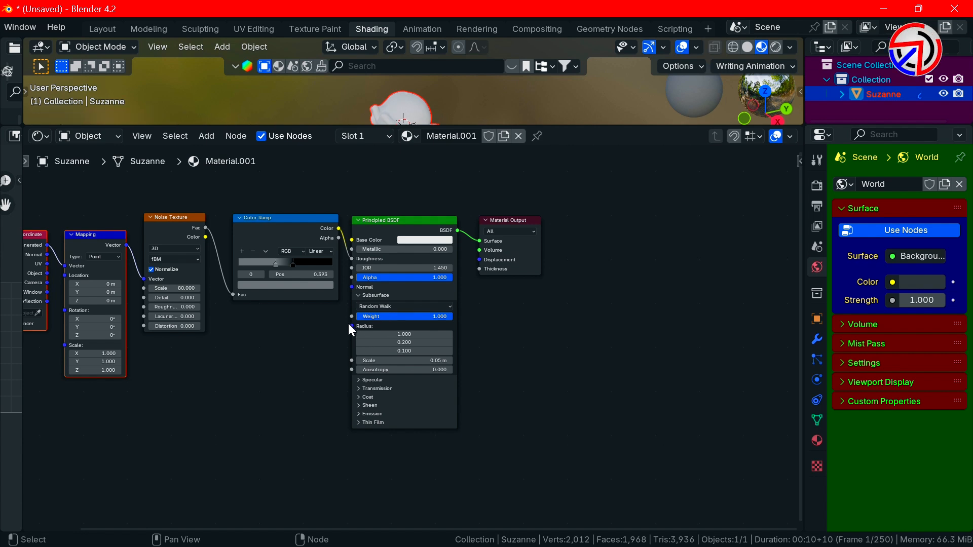
- Add an RGB node linked to the Principled BSDF's subsurface Radius and place it below the Color Ramp
left_click_drag(349, 327, 337, 324)
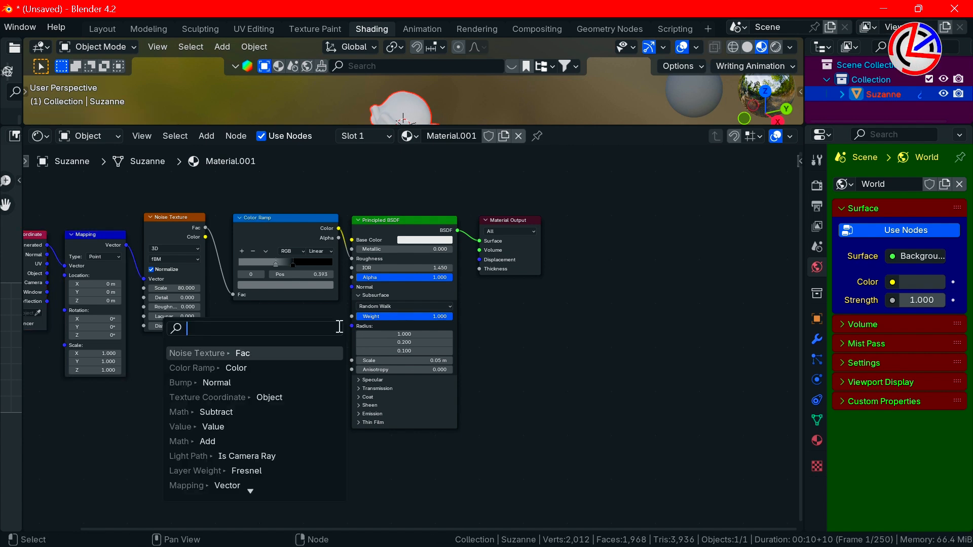
type("rgb")
left_click(256, 353)
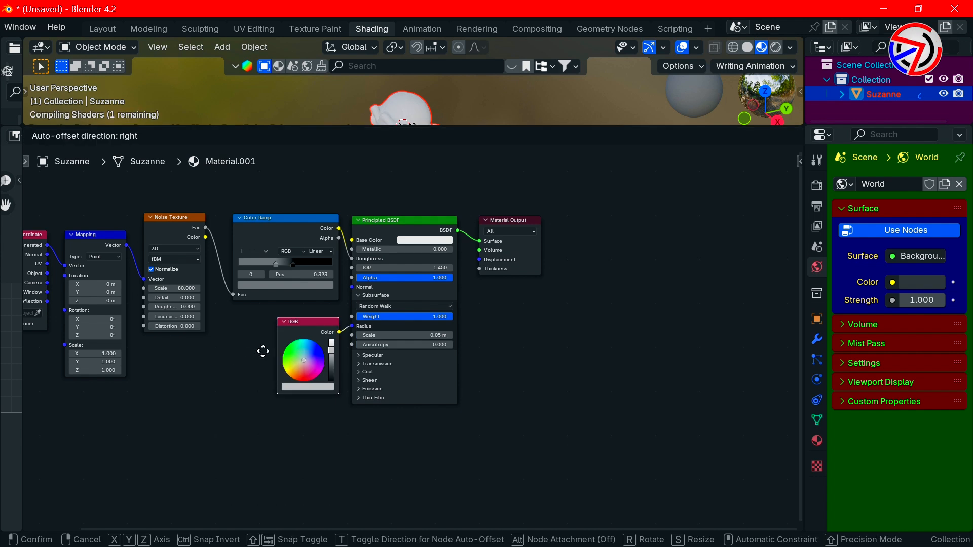
left_click(298, 364)
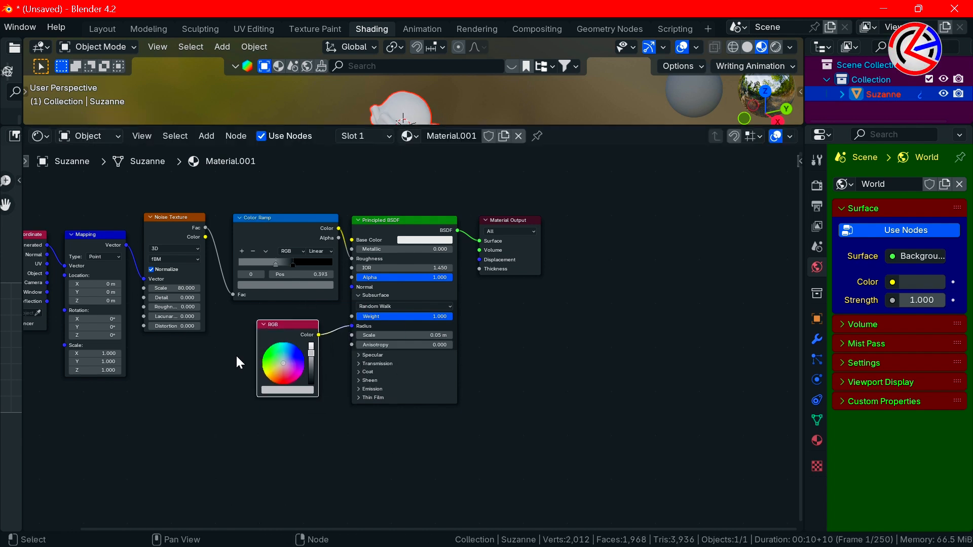
- Set the Principled BSDF's subsurface Scale to 1 m
double_click(378, 336)
type("1")
key("Return")
- Enlarge the 3D viewport for a close-up of Suzanne and set the RGB node's colour to light blue
scroll(409, 118, "up", 2)
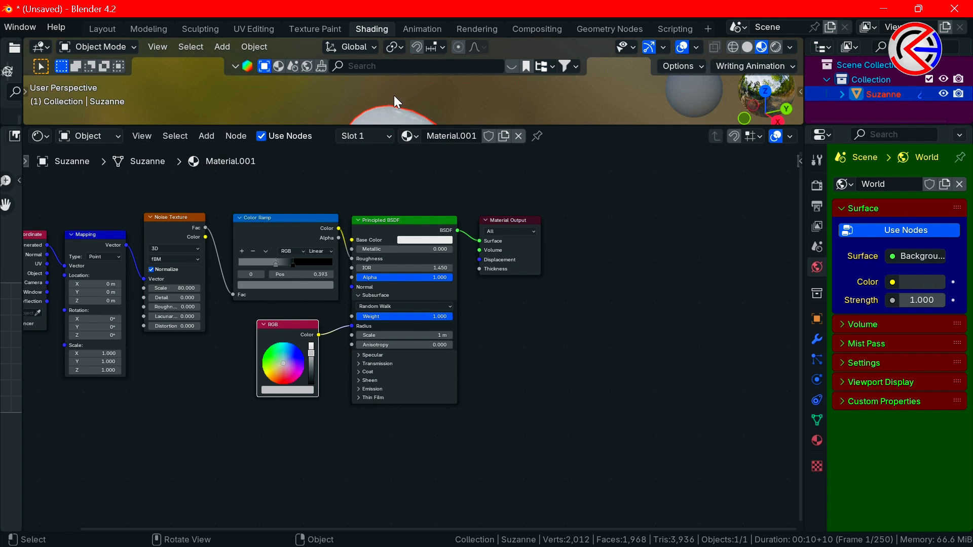
left_click_drag(418, 125, 419, 182)
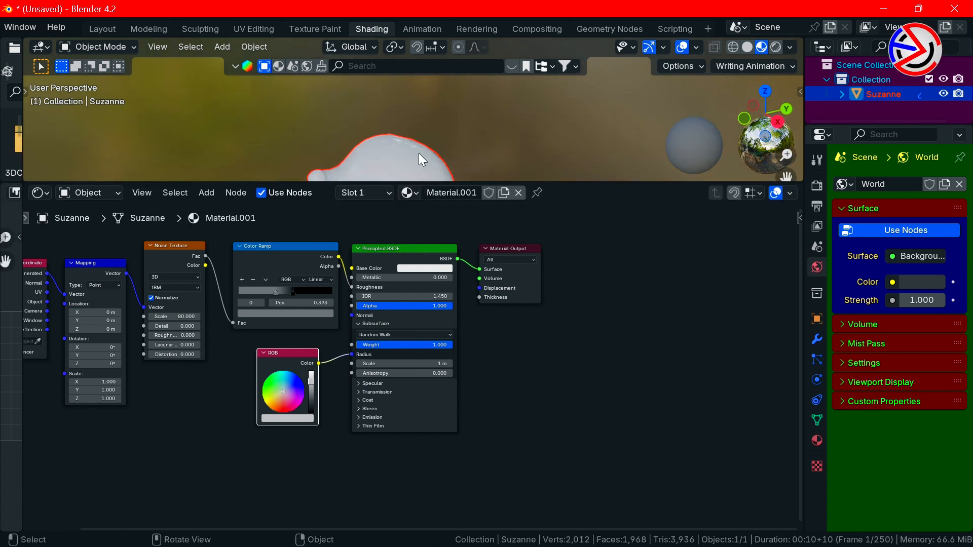
middle_click_drag(418, 153, 416, 109, "shift")
scroll(416, 108, "up", 5)
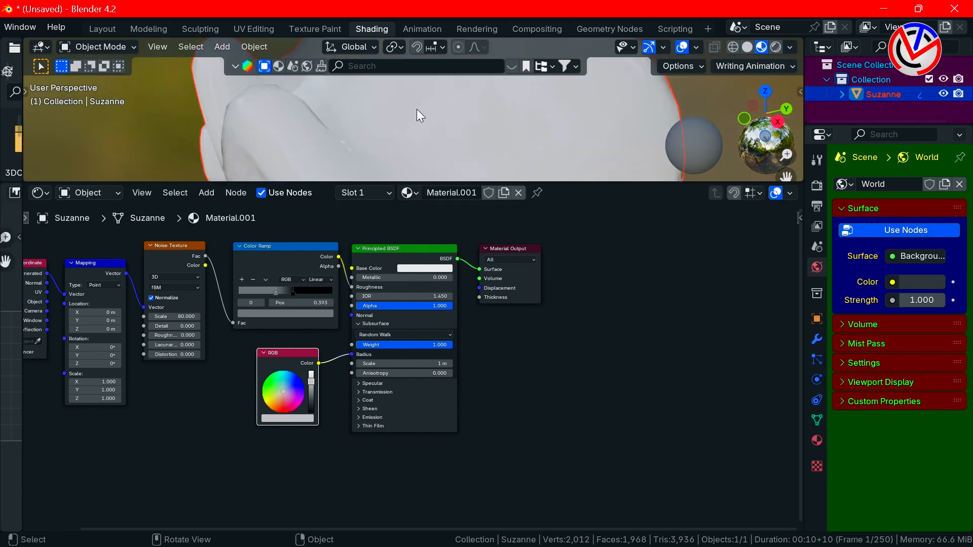
left_click(284, 384)
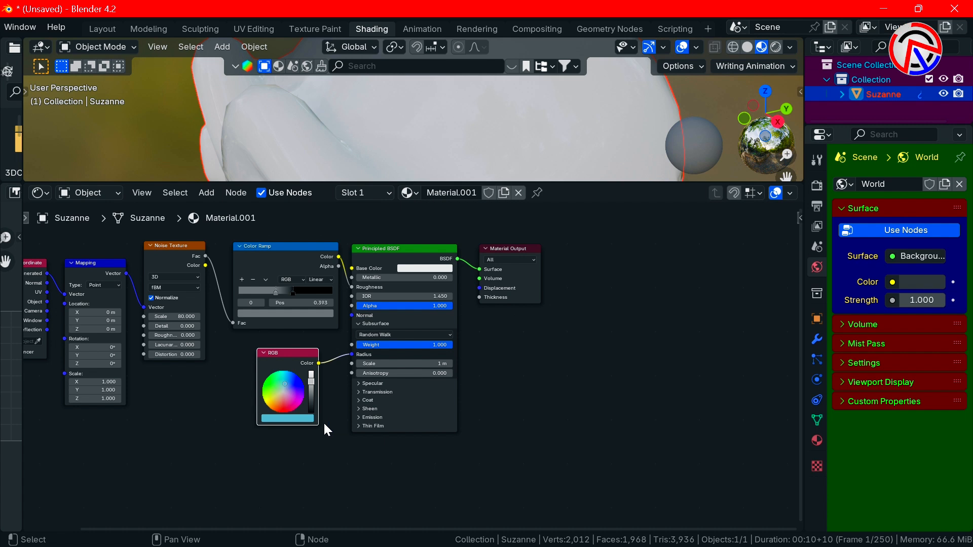
left_click_drag(319, 366, 416, 443)
type("add")
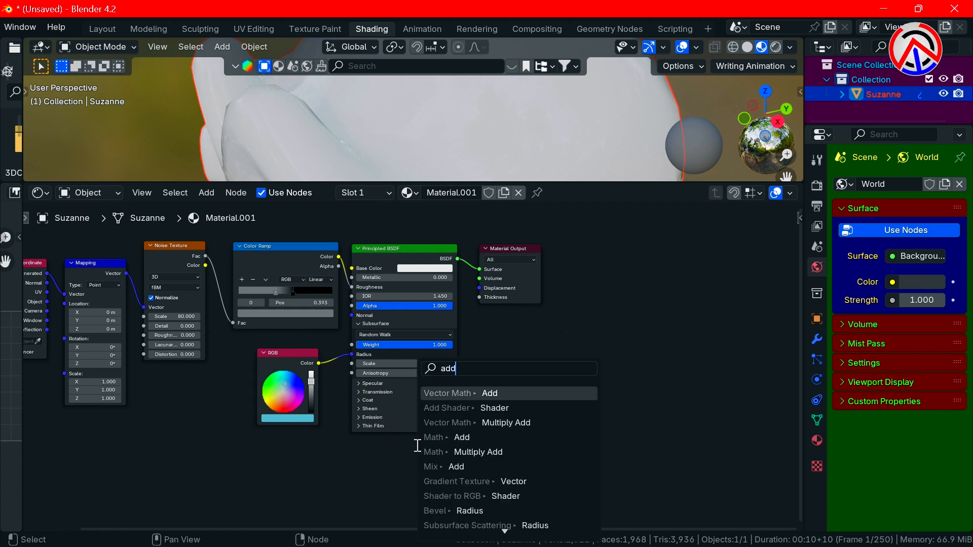
left_click(446, 466)
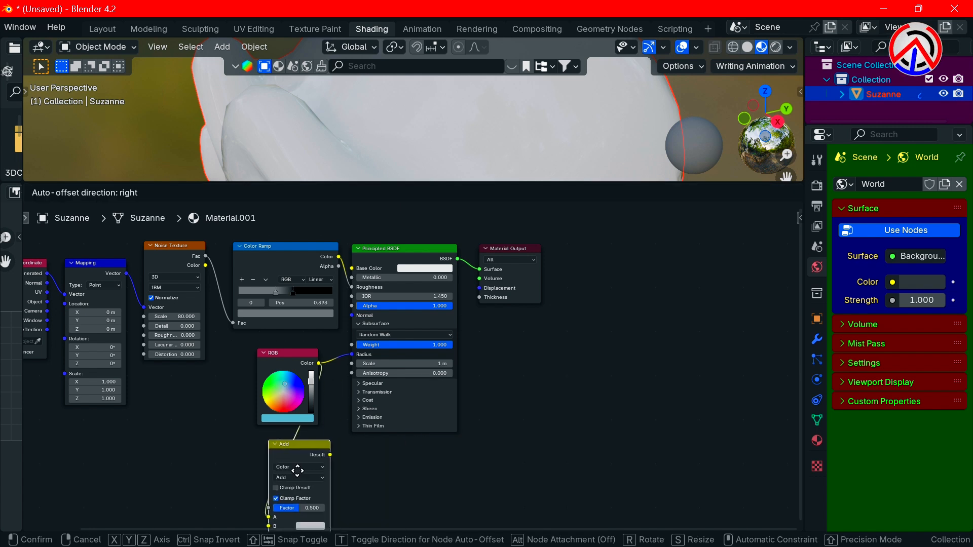
right_click(298, 464)
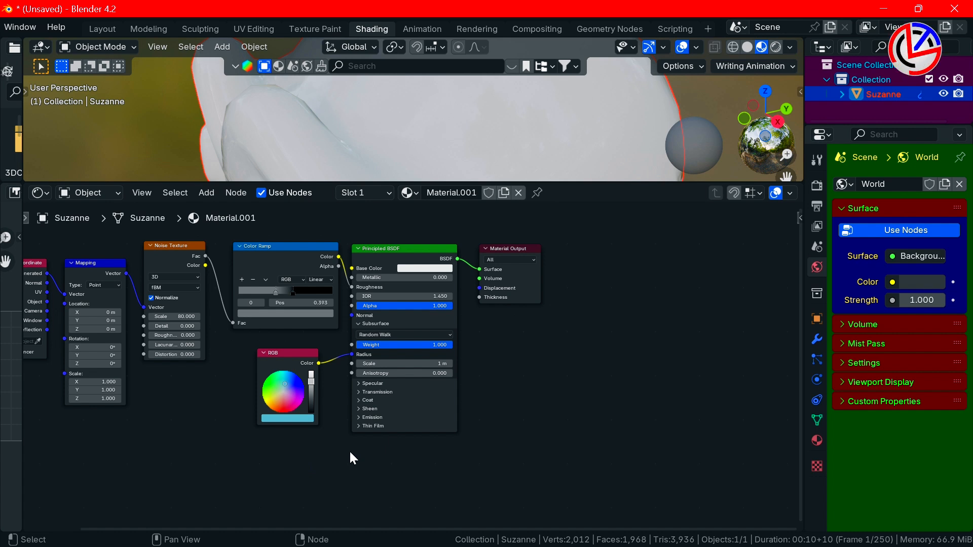
middle_click_drag(349, 450, 487, 393)
key("shift+a")
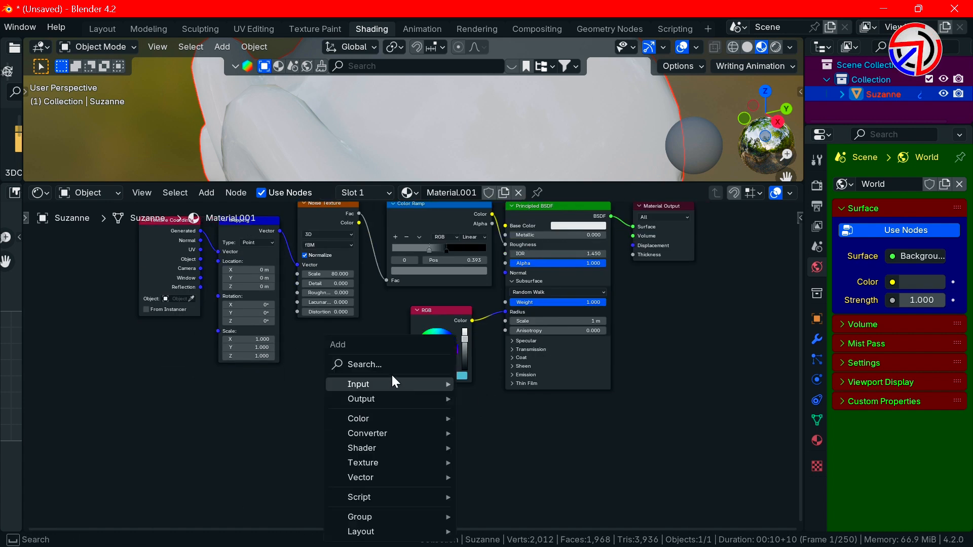
left_click(385, 361)
type("add")
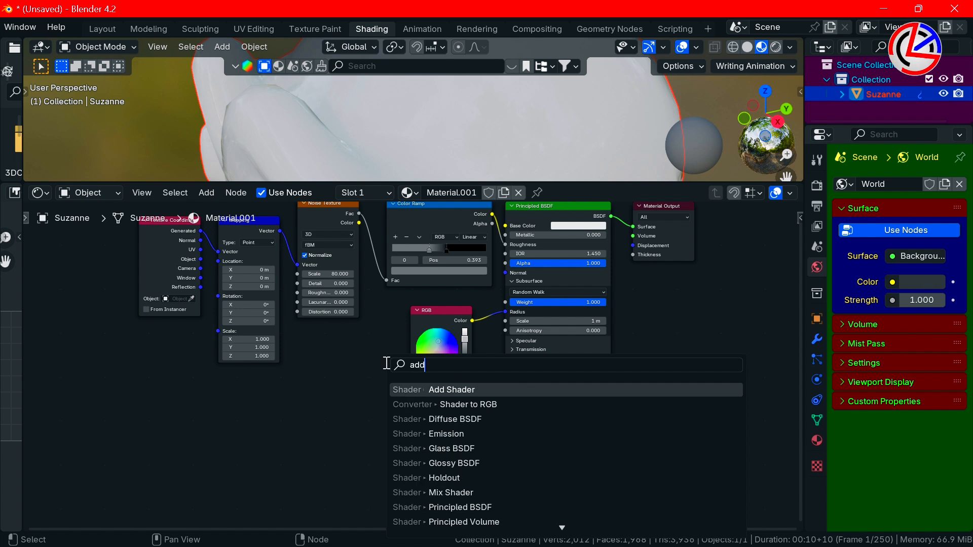
scroll(476, 452, "down", 8)
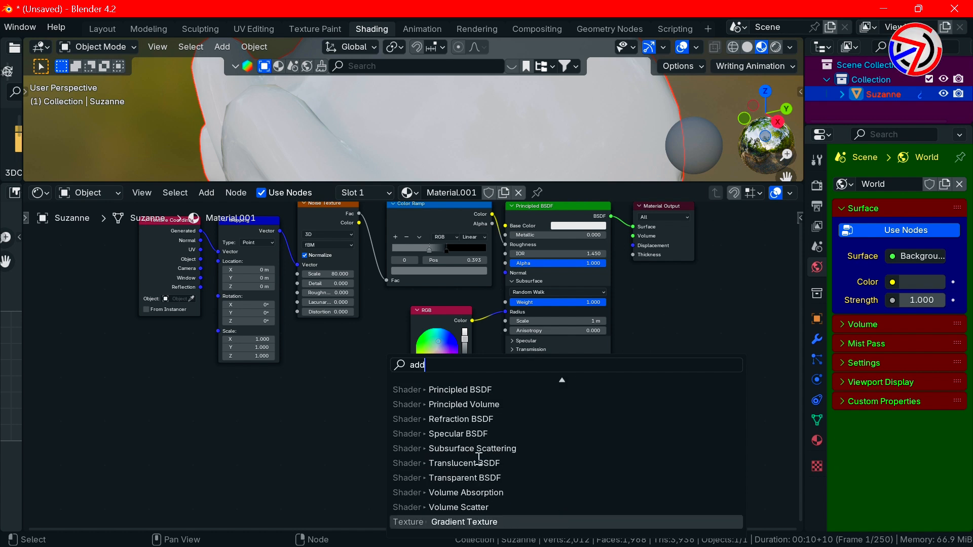
scroll(454, 512, "up", 1)
key("Escape")
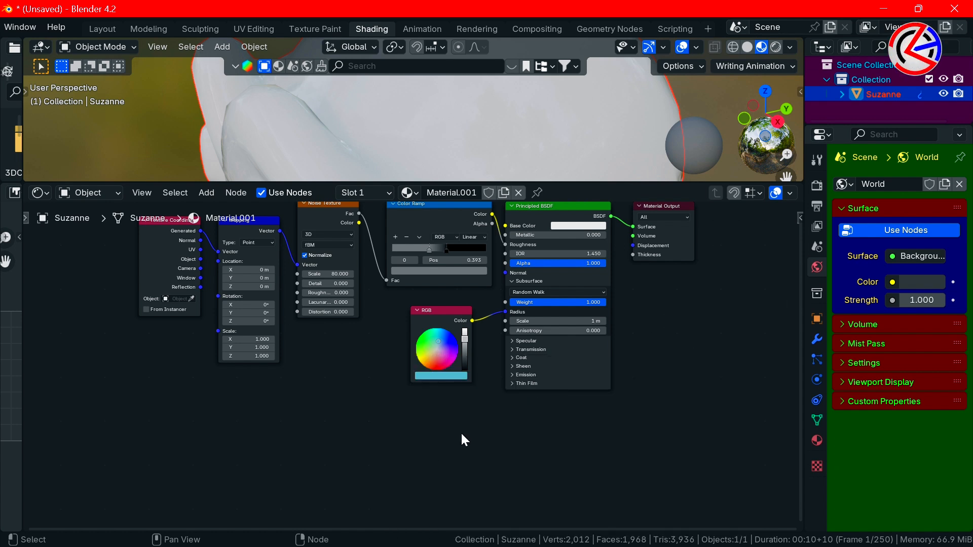
- Add a Mix Color node below the RGB and Principled BSDF nodes and set its blend mode to Add
key("shift+a")
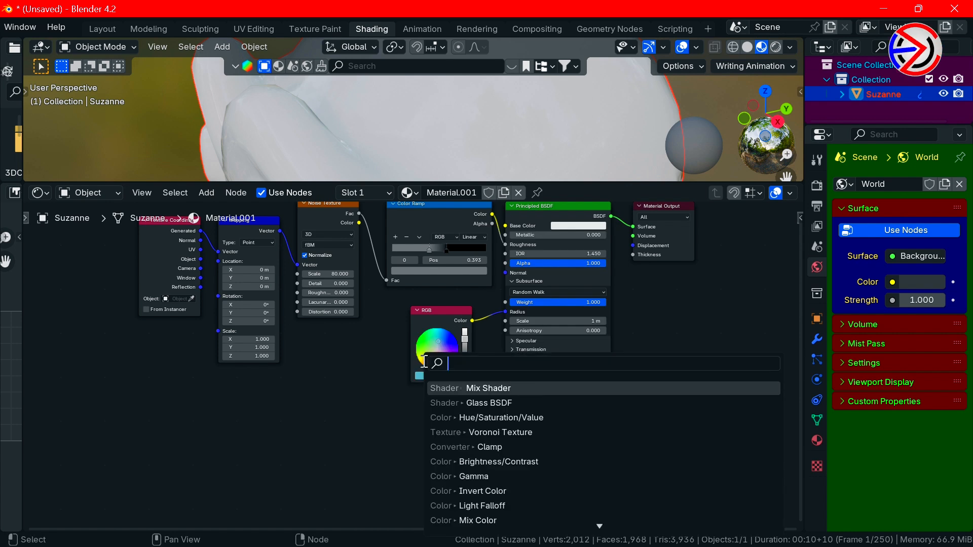
left_click(466, 520)
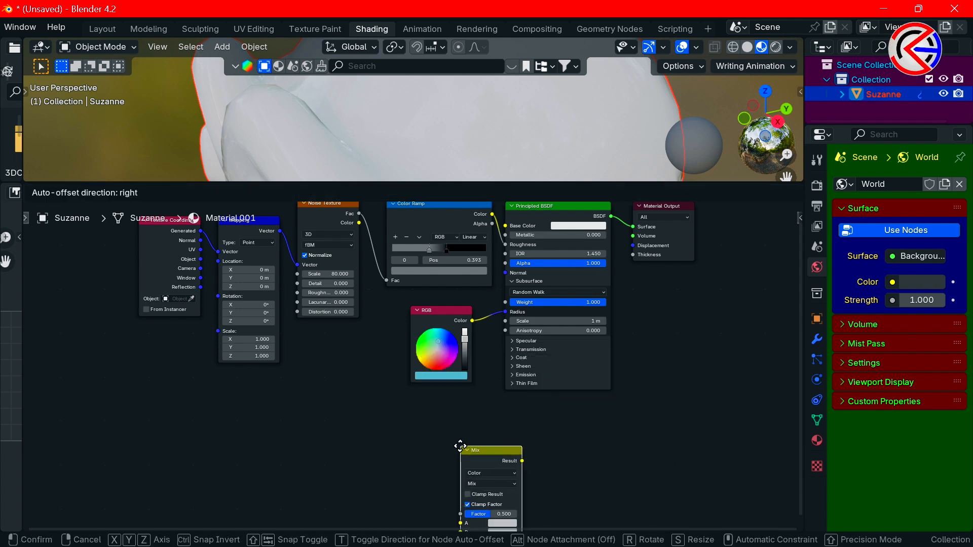
left_click(457, 400)
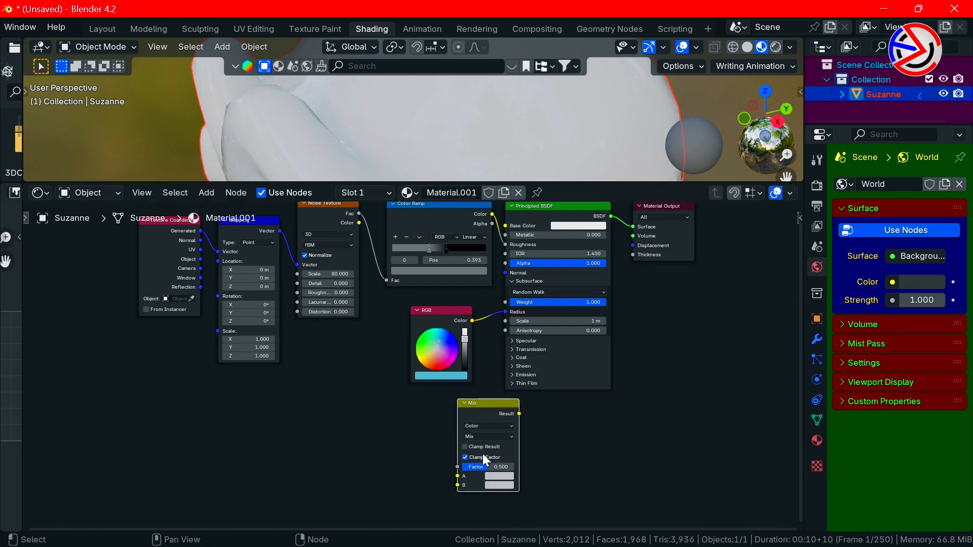
left_click(487, 436)
left_click(478, 409)
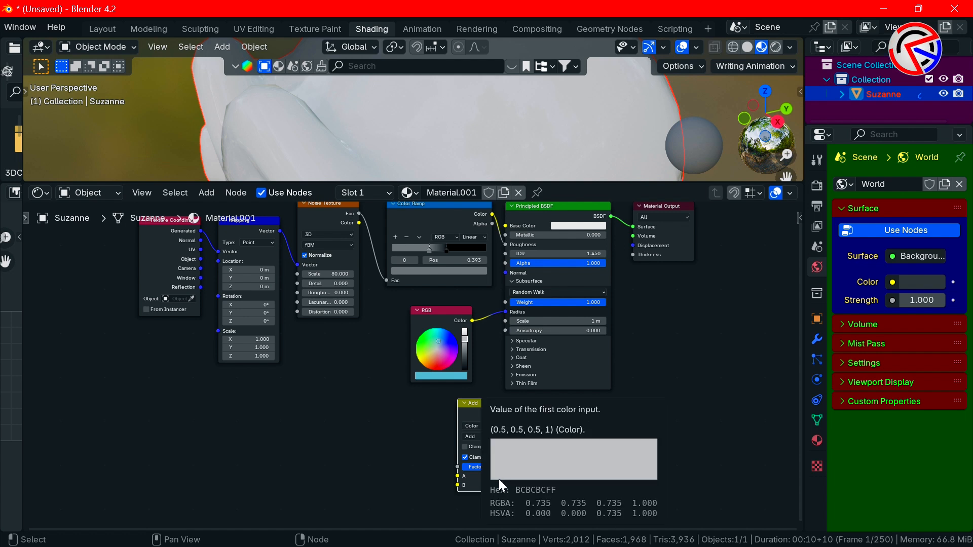
- Add two Displacement nodes stacked beside the Add node, one linked to its A input and the other to B
left_click(481, 457)
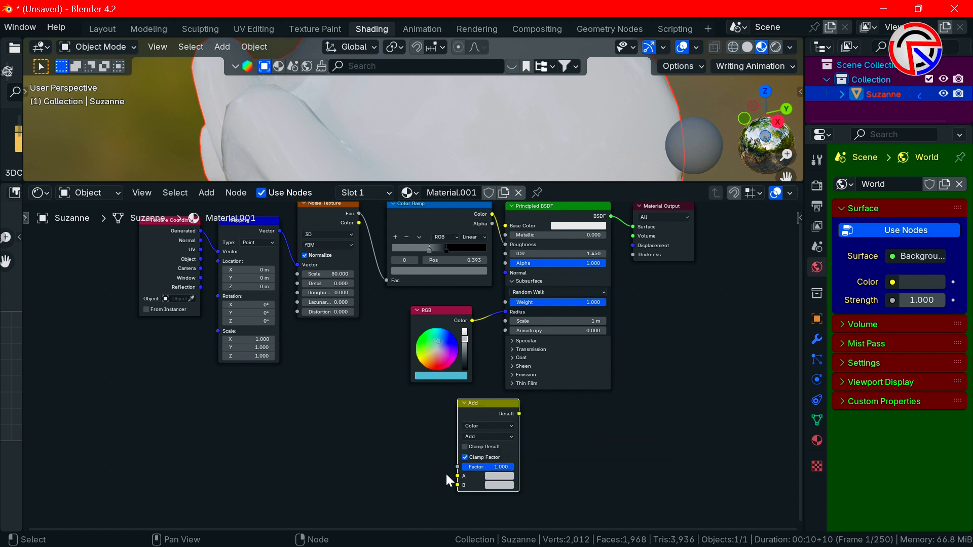
left_click_drag(457, 476, 387, 395)
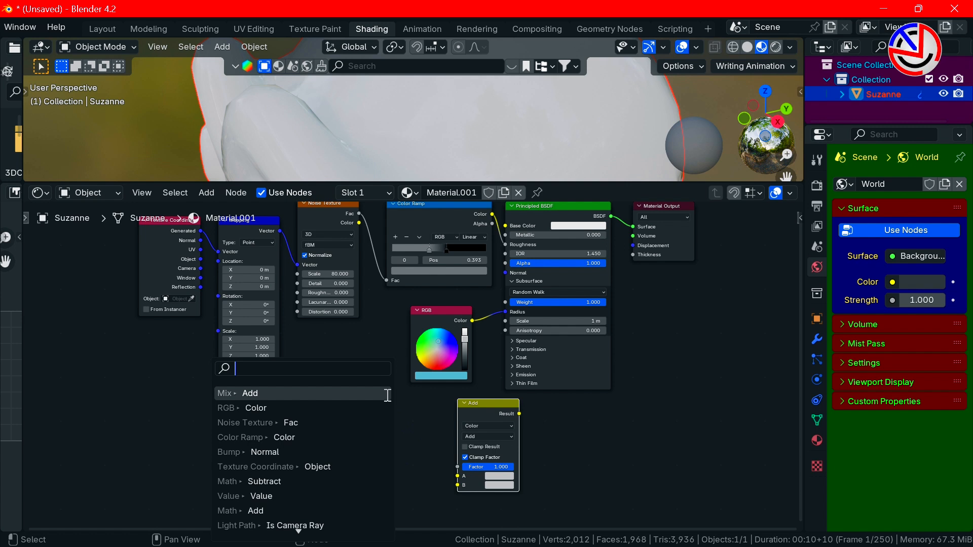
type("dis")
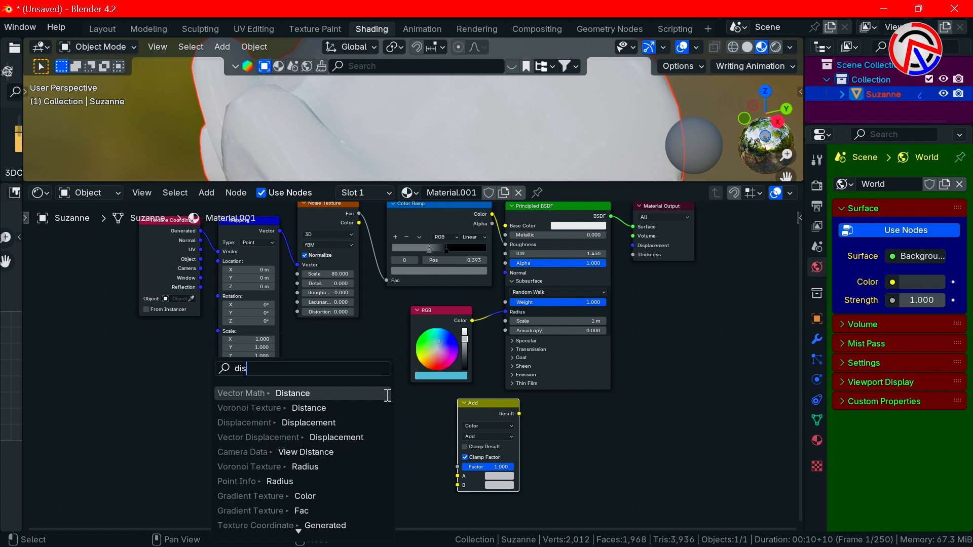
left_click(331, 423)
left_click(328, 389)
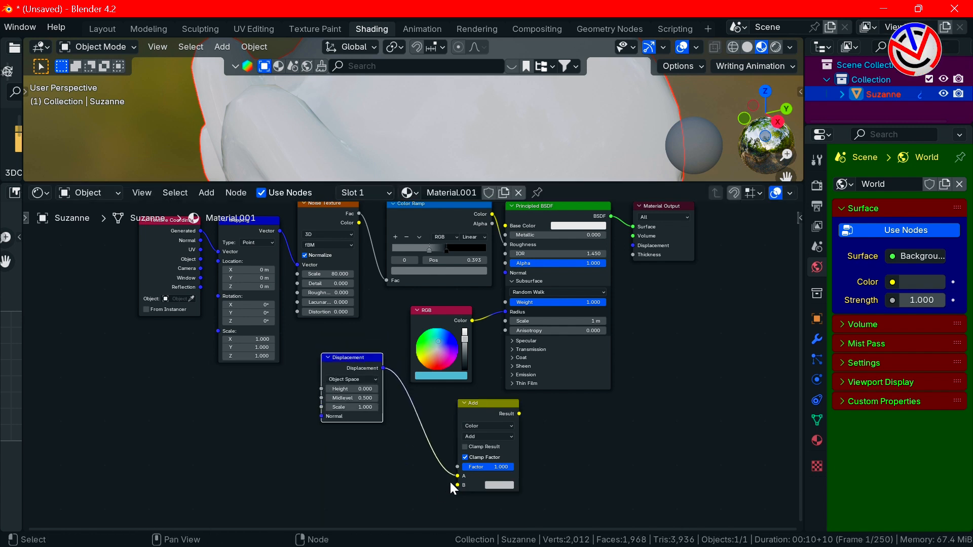
left_click_drag(457, 485, 393, 460)
left_click(325, 394)
left_click(308, 381)
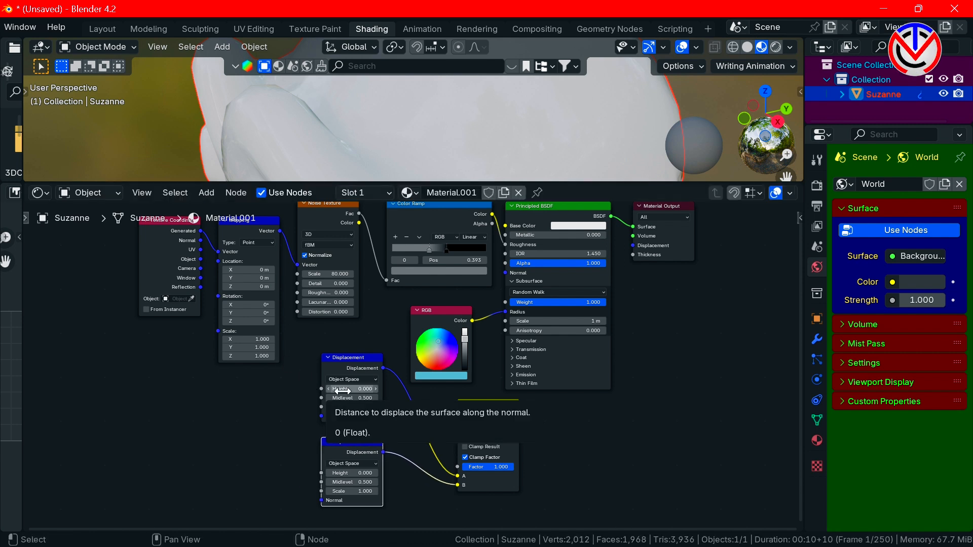
- Add a Noise Texture feeding the upper Displacement node's Height and set that Displacement's Scale to 0.7
left_click_drag(322, 388, 269, 388)
left_click(239, 436)
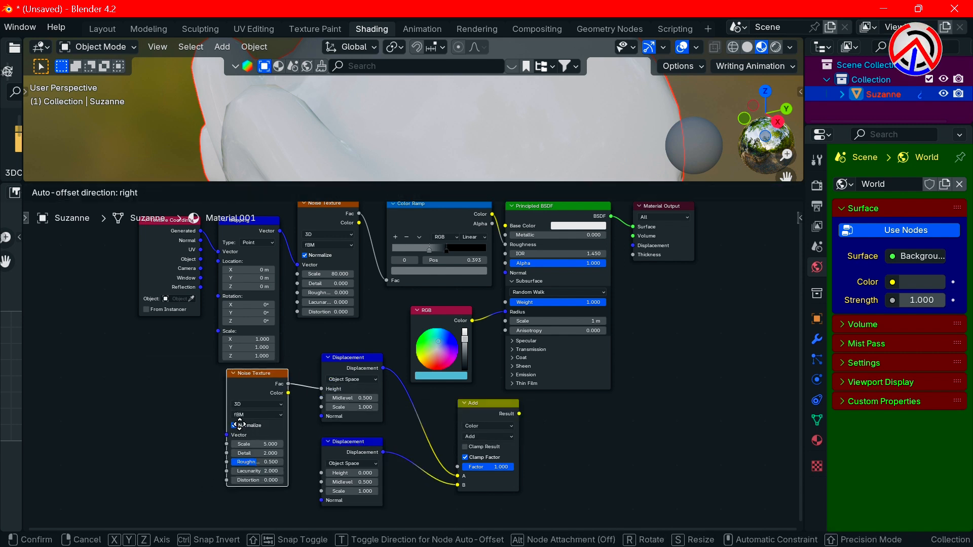
left_click(241, 426)
left_click(338, 400)
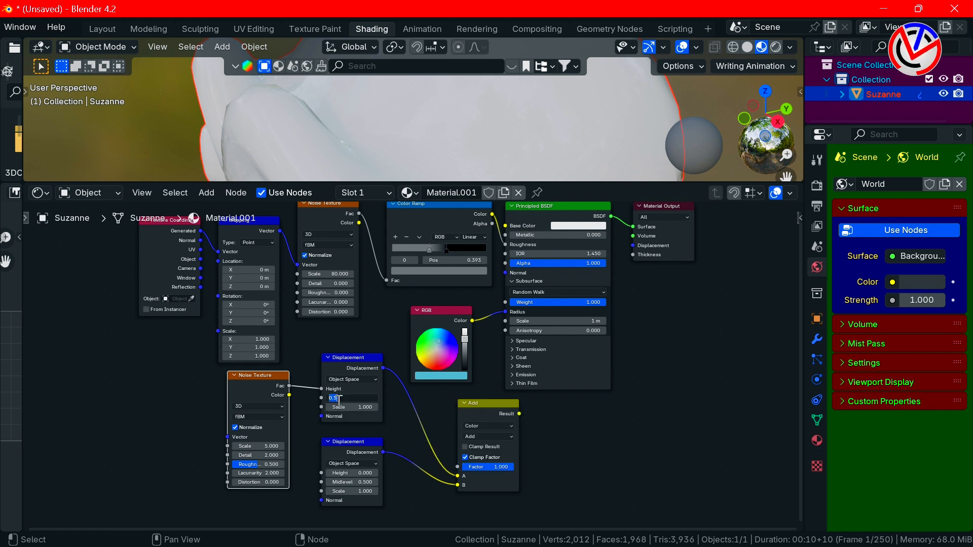
key("Tab")
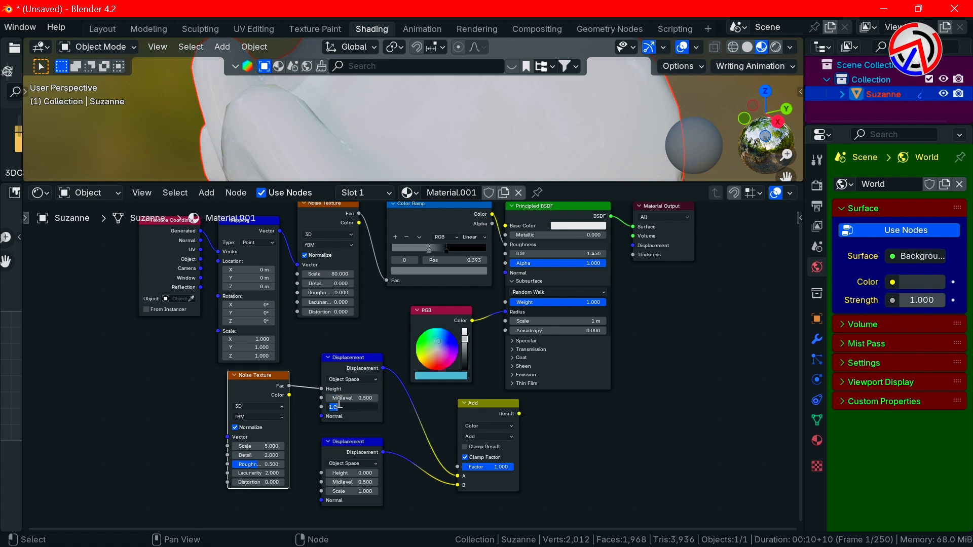
type(".7")
key("Return")
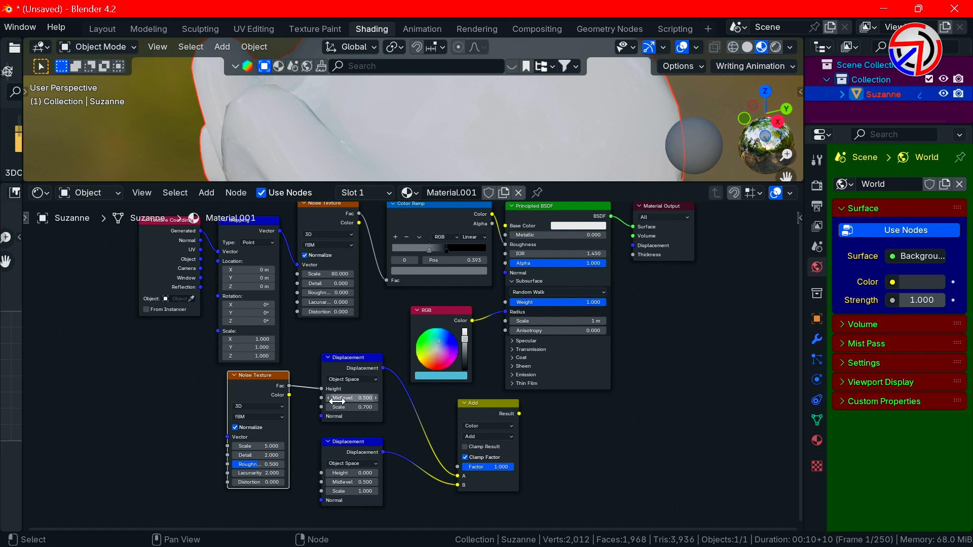
- Link the original Noise Texture's Fac to the lower Displacement node's Height and set that Displacement's Scale to 0.06
left_click_drag(320, 472, 362, 331)
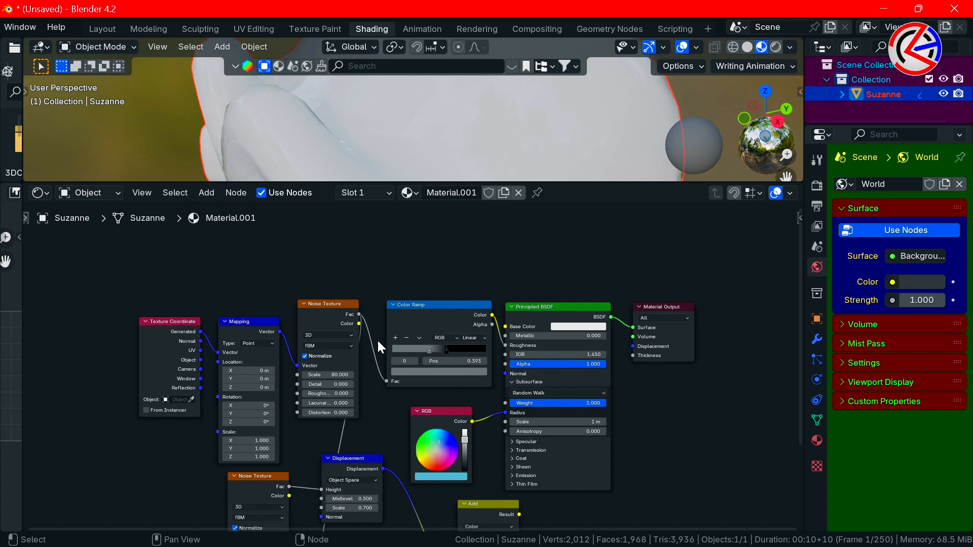
scroll(365, 355, "down", 1)
left_click_drag(347, 372, 352, 252, "alt")
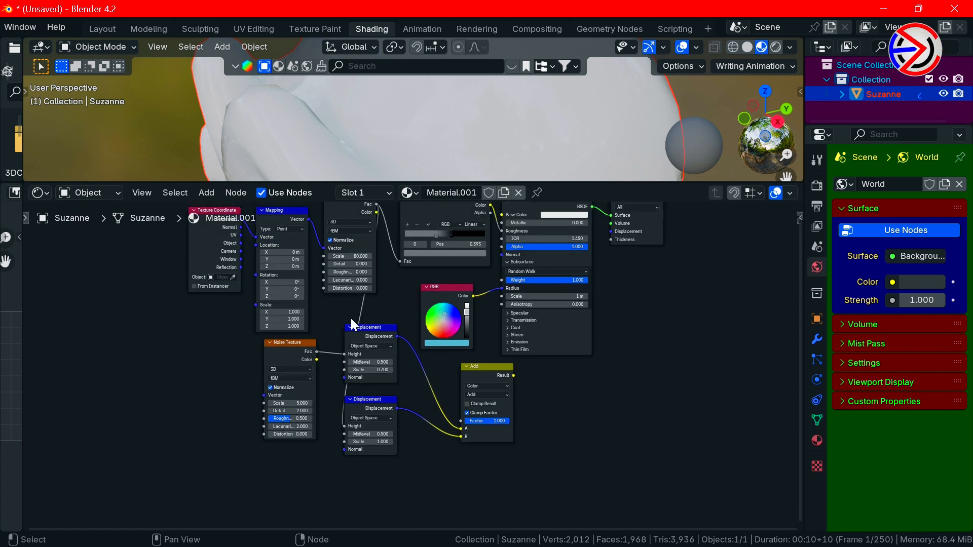
scroll(351, 320, "up", 1)
left_click(366, 447)
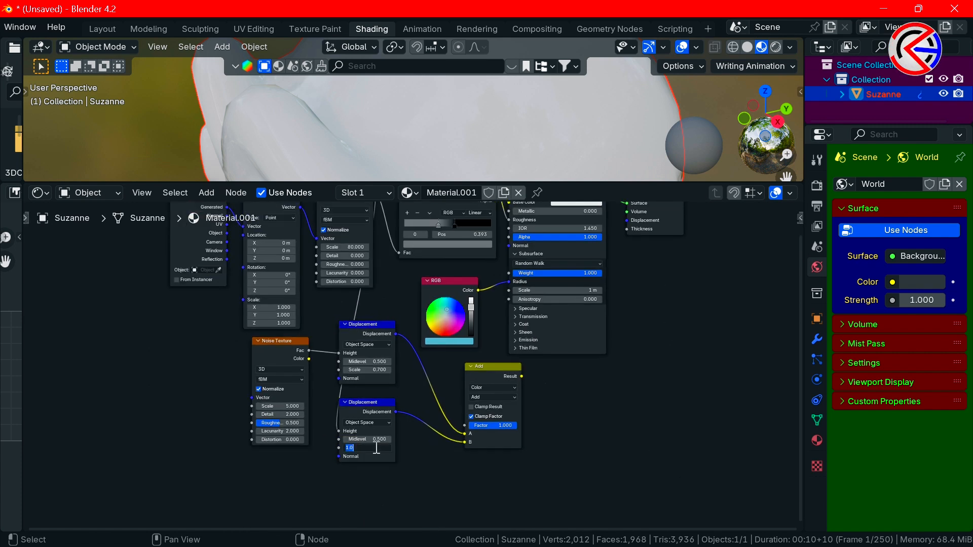
type("0.06")
key("Return")
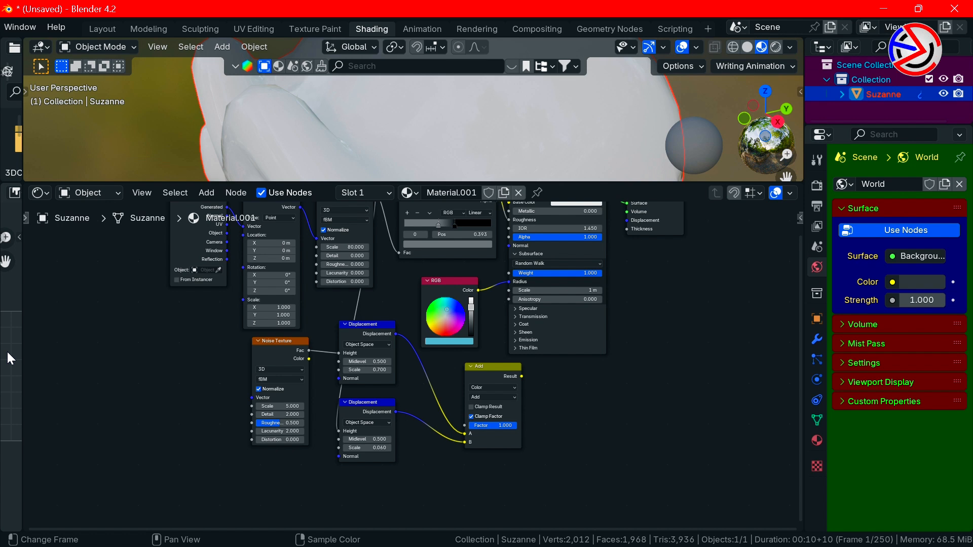
- Tidy the RGB, Displacement and lower Noise Texture nodes, and link the Mapping node's Vector to the lower Noise Texture
middle_click_drag(192, 330, 278, 393)
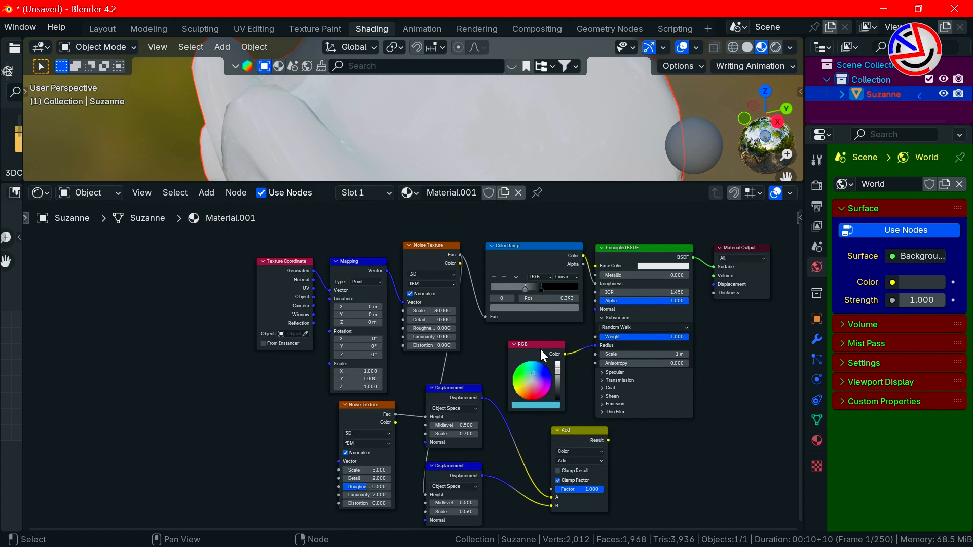
left_click_drag(536, 345, 566, 345)
left_click_drag(498, 384, 446, 486)
left_click_drag(461, 390, 501, 377)
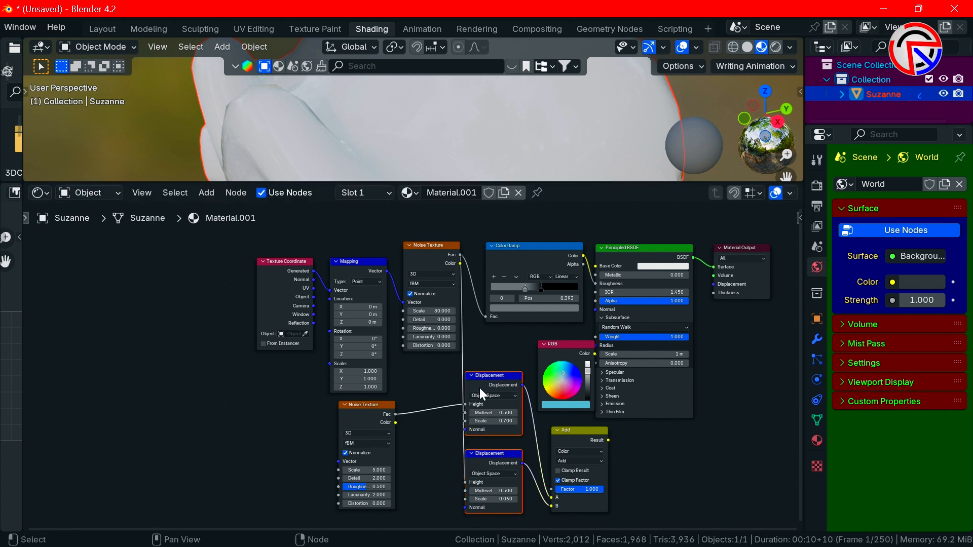
left_click_drag(364, 412, 426, 393)
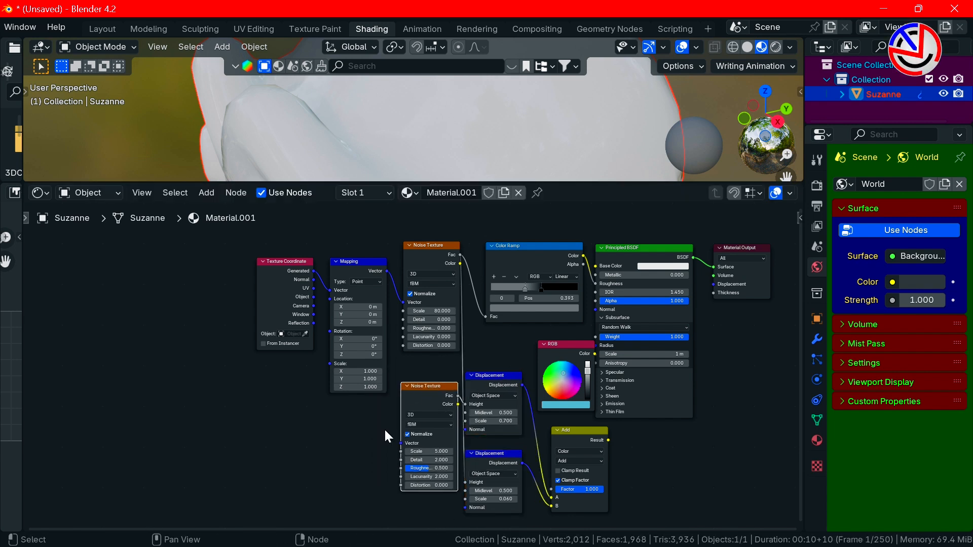
left_click_drag(403, 443, 387, 271)
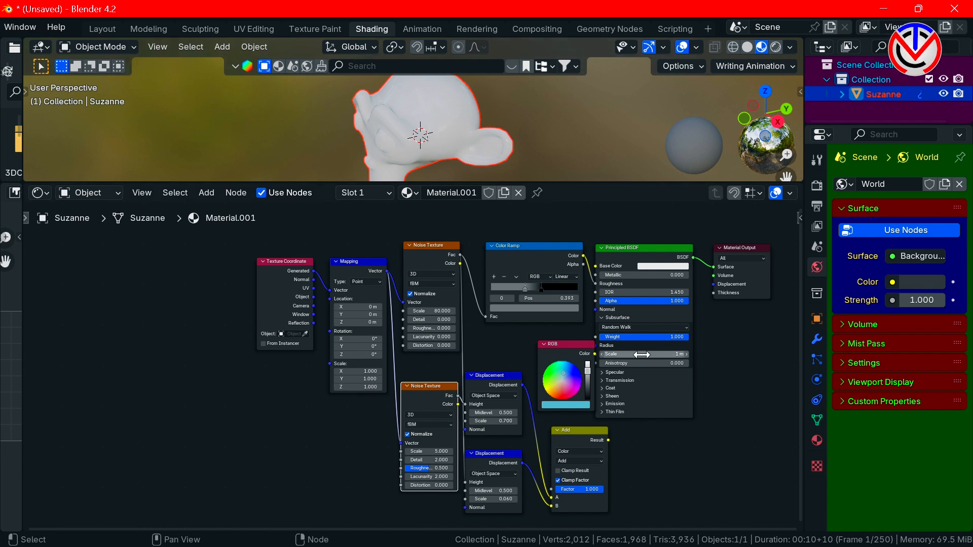
- Space out the Principled BSDF, RGB and Add nodes, and link the Add node's Result to the subsurface Radius
left_click_drag(649, 246, 654, 246)
left_click_drag(598, 347, 714, 469)
left_click_drag(571, 430, 553, 440)
left_click_drag(577, 344, 591, 449)
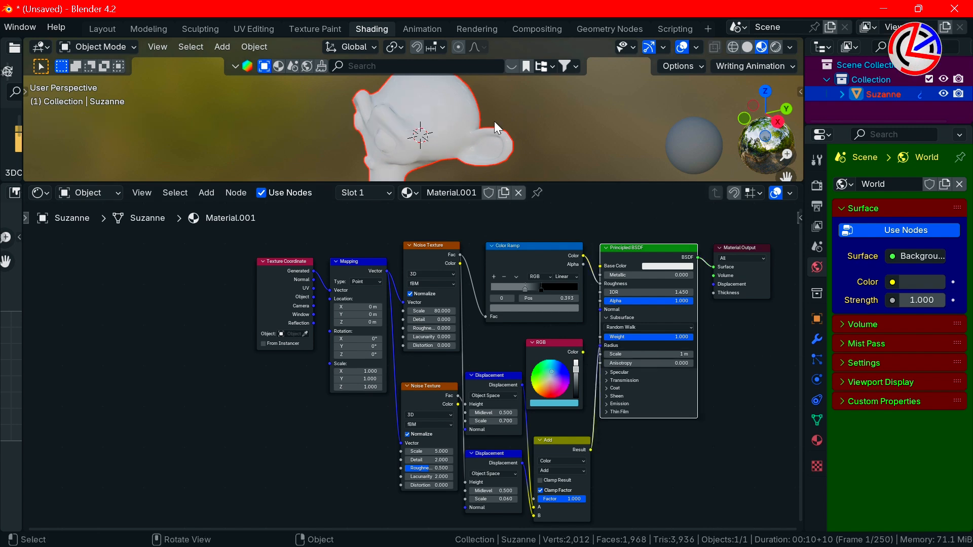
- Relink the RGB node's Color to the subsurface Radius and connect the Add node's Result to the Material Output's Displacement
mouse_move(598, 344)
left_mouse_down()
mouse_move(585, 349)
mouse_move(596, 349)
left_mouse_up()
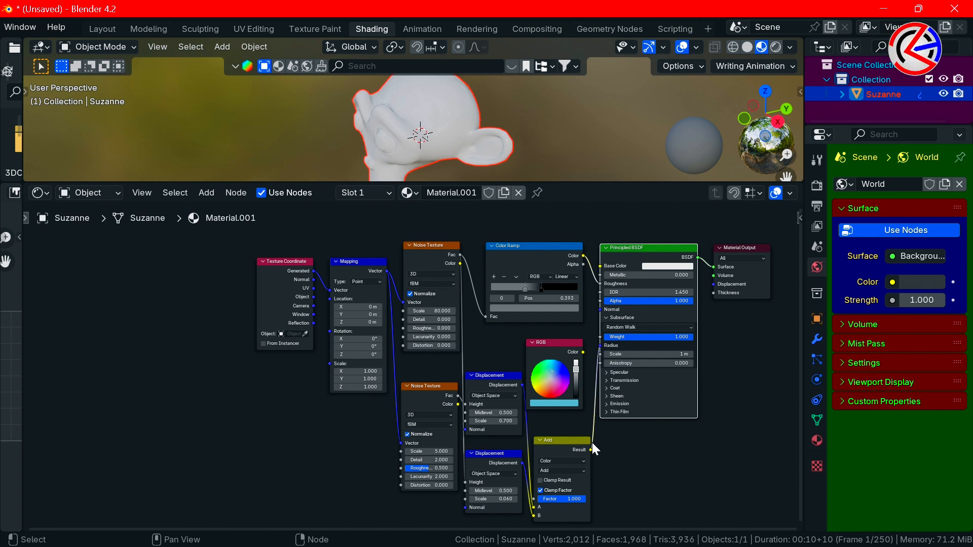
left_click_drag(591, 449, 569, 442)
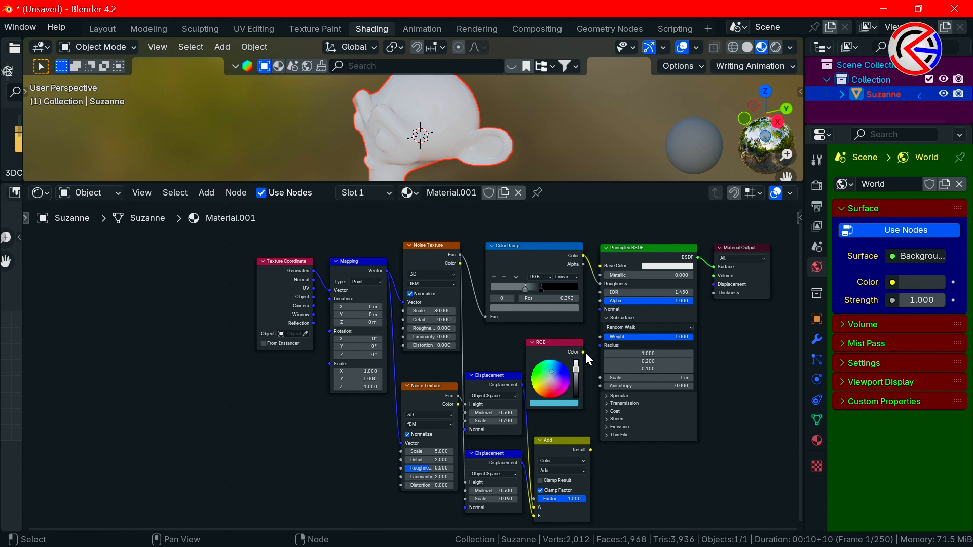
left_click_drag(583, 351, 596, 446)
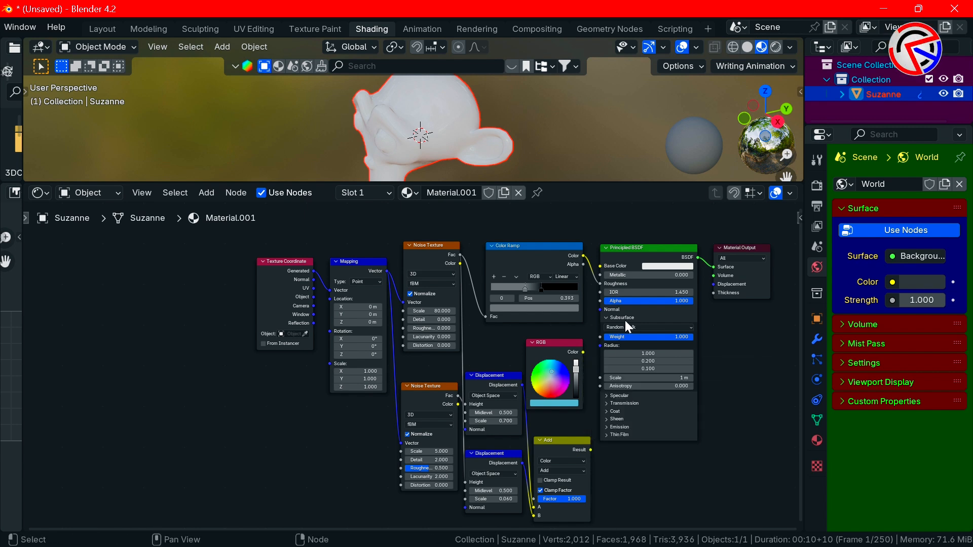
left_click_drag(600, 345, 563, 386)
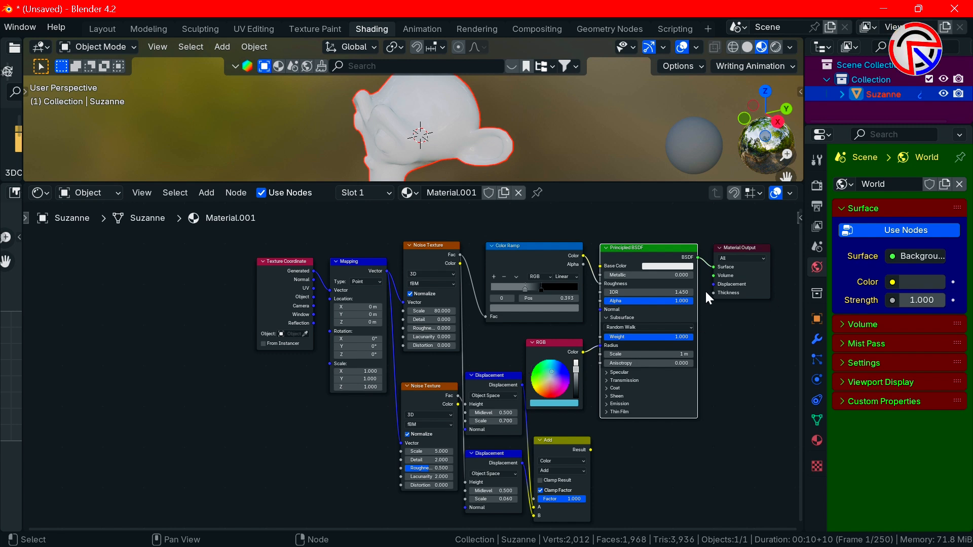
left_click_drag(715, 284, 591, 449)
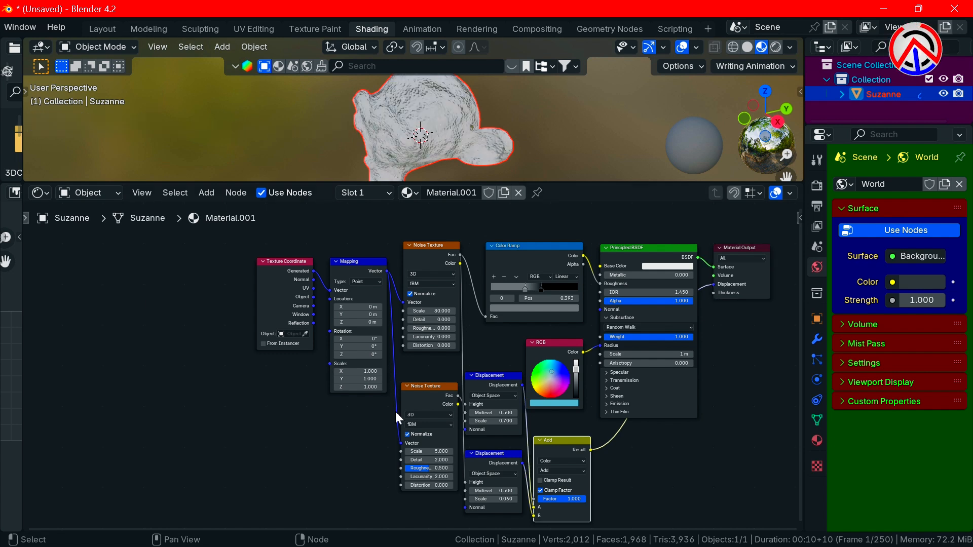
- Set the lower Noise Texture's Scale to 2 and Lacunarity to 0
left_click(427, 451)
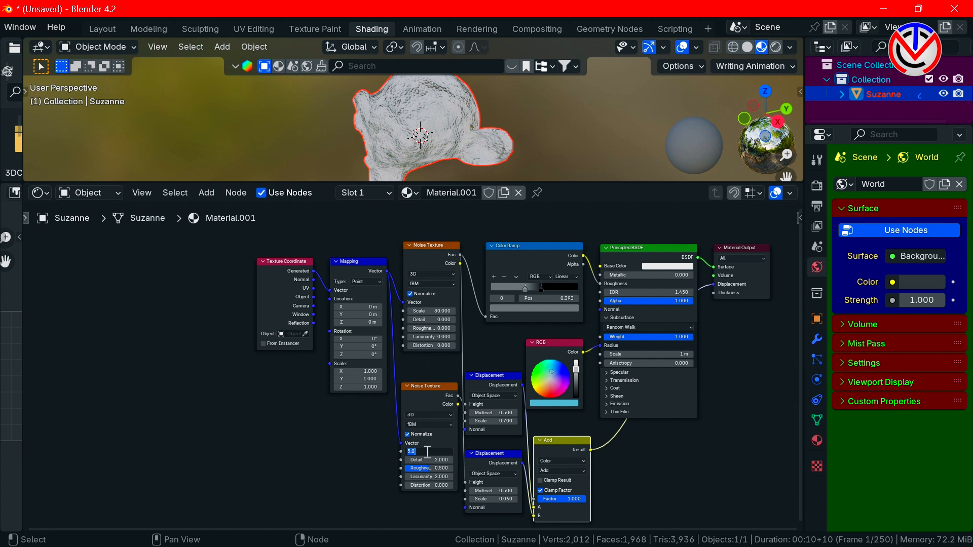
type("2")
key("Tab")
key("Tab")
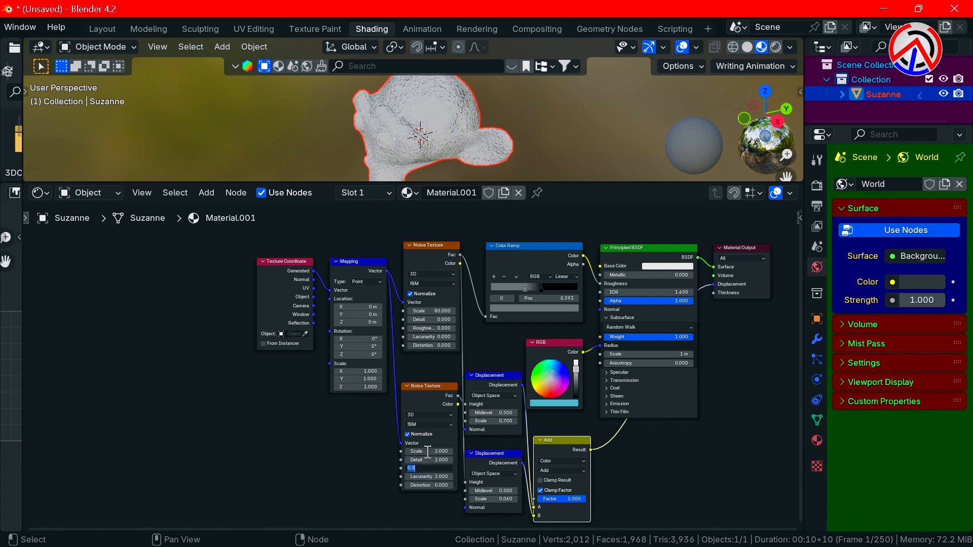
key("Return")
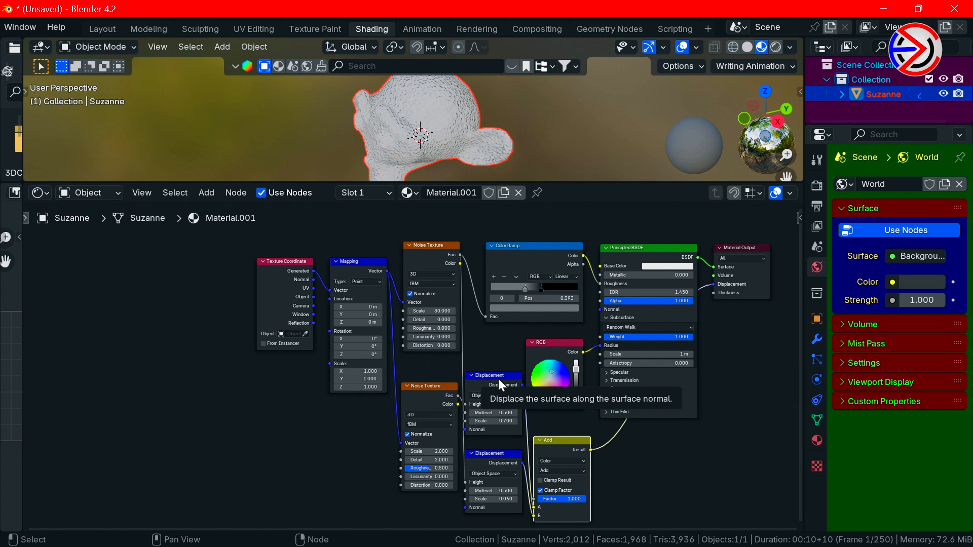
- Replace the Color Ramp's Fac input with a link from the upper Noise Texture's Color output
left_click_drag(485, 317, 477, 272)
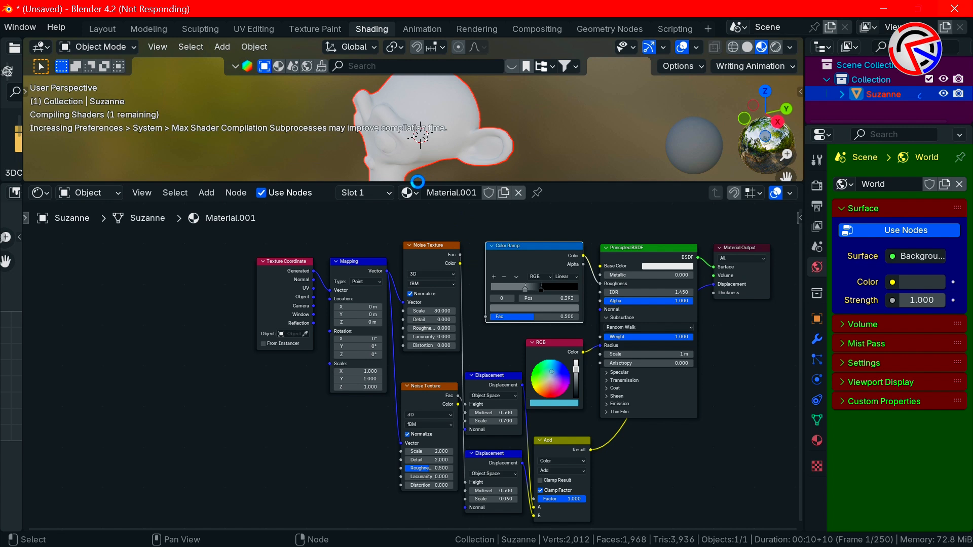
left_click_drag(460, 264, 485, 316)
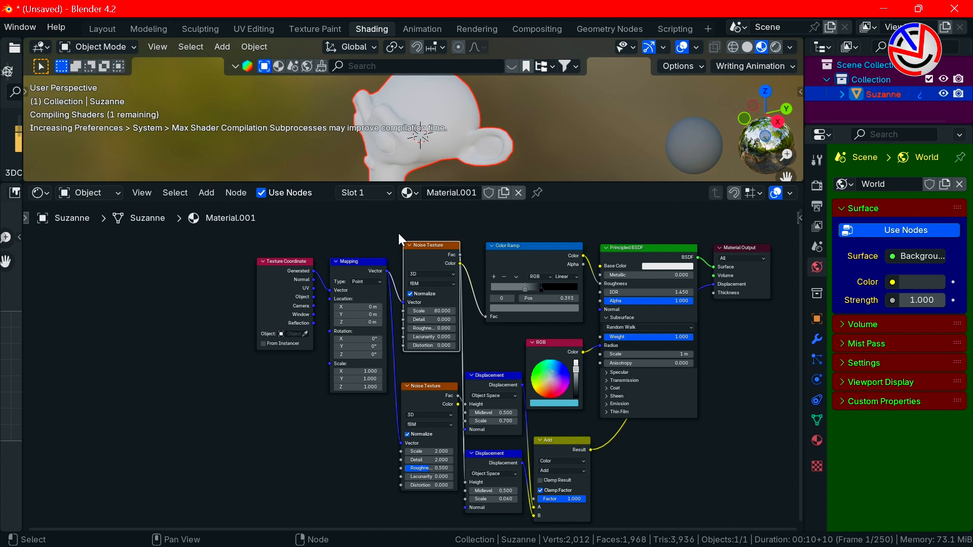
scroll(411, 113, "up", 5)
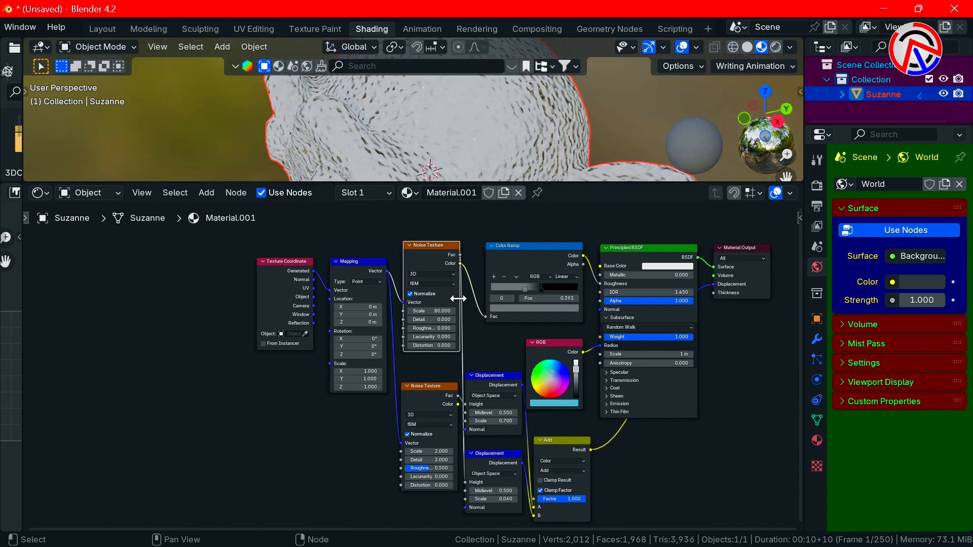
- Move the coordinate, mapping and noise nodes away from the Color Ramp, and feed the lower Displacement's Height from the upper Noise Texture's Color
left_click_drag(237, 250, 422, 405)
left_click_drag(411, 253, 304, 257)
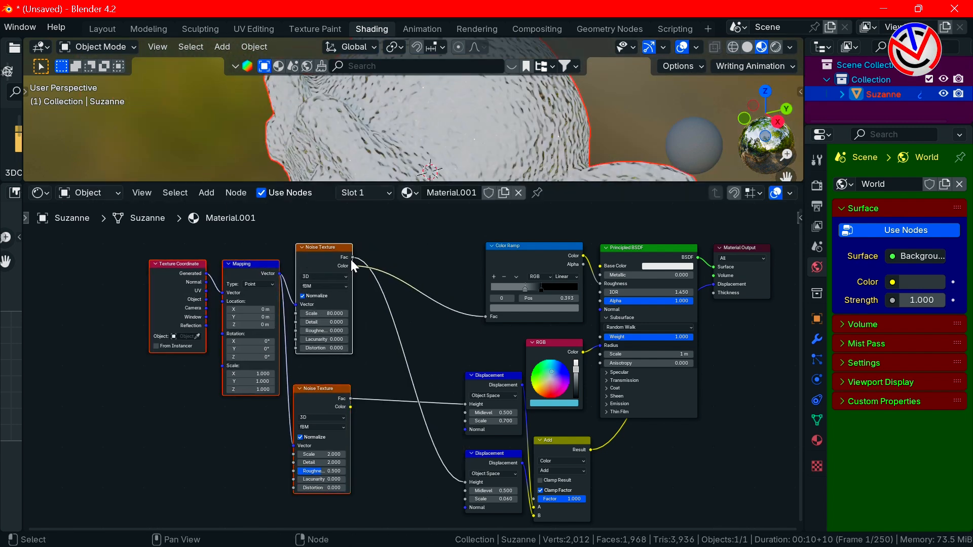
left_click_drag(465, 482, 463, 475)
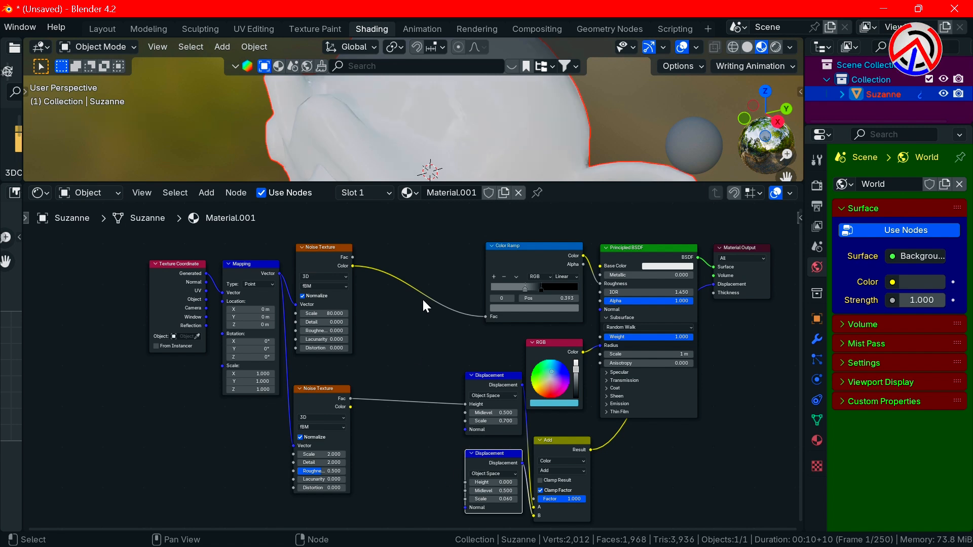
left_click_drag(352, 257, 465, 482)
left_click_drag(352, 266, 465, 482)
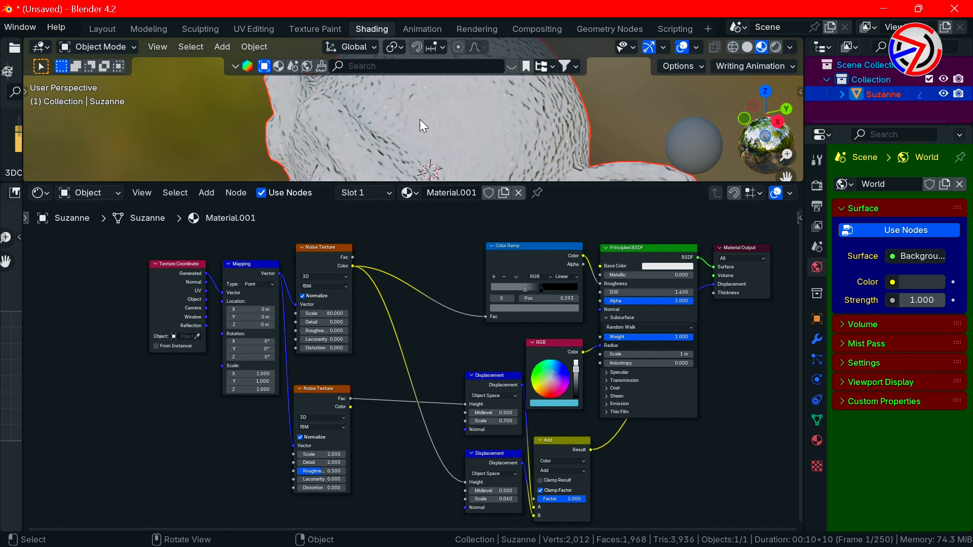
- Enlarge the 3D viewport and examine the displaced surface on the whole Suzanne head from another angle
left_click_drag(385, 183, 384, 375)
scroll(422, 202, "down", 5)
middle_click_drag(422, 202, 569, 241)
scroll(364, 422, "down", 2)
scroll(364, 421, "down", 1)
scroll(436, 481, "down", 1)
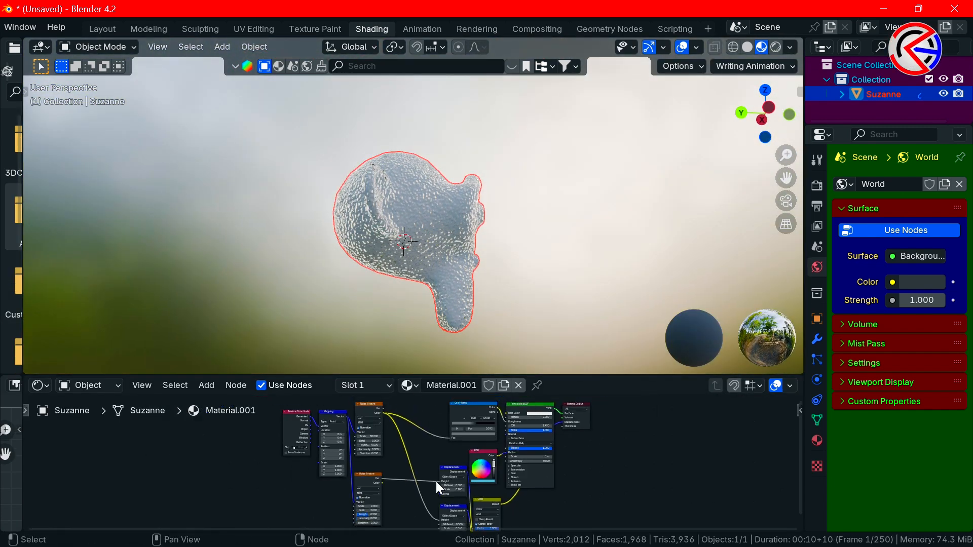
left_click_drag(434, 374, 434, 302)
scroll(428, 463, "up", 2)
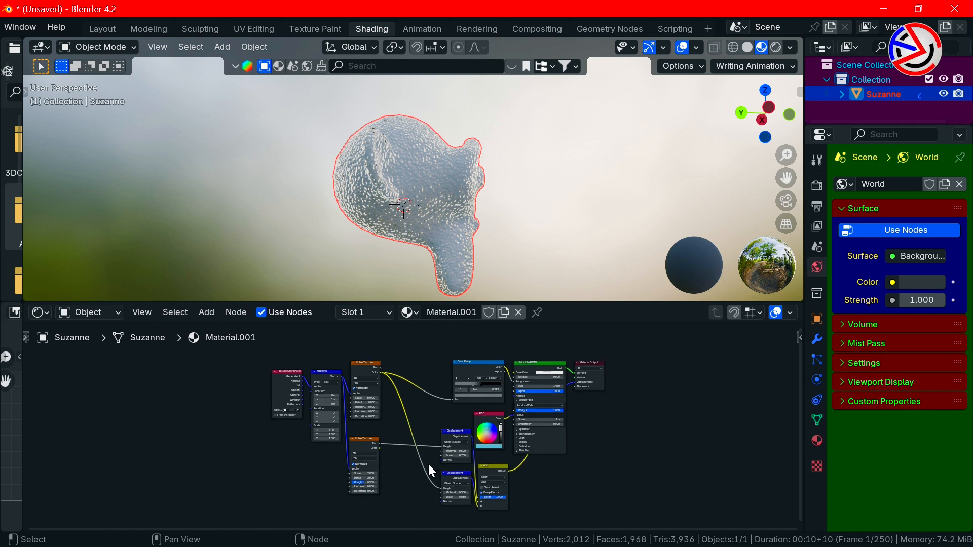
scroll(413, 409, "down", 2)
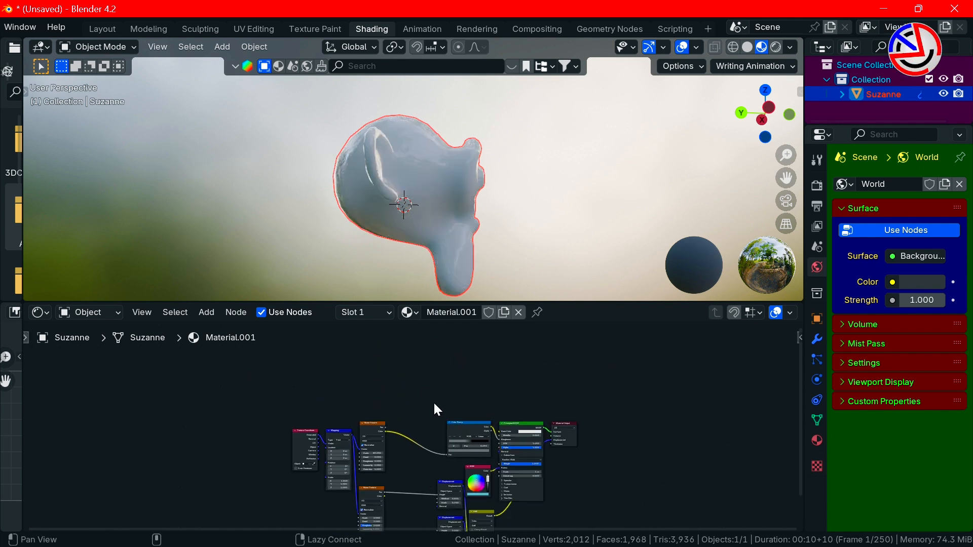
- Link the upper Noise Texture's Fac output to the lower Displacement's Height input
scroll(433, 402, "down", 3, "shift")
scroll(415, 399, "up", 2)
left_click_drag(373, 334, 449, 486)
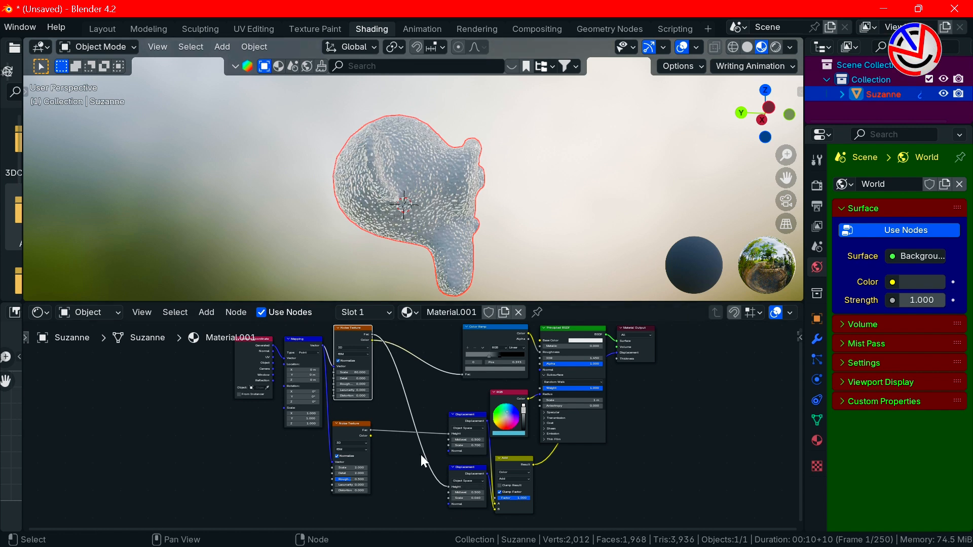
- Try the upper Noise Texture's Color output as the lower Displacement's Height source and inspect the head up close
left_click_drag(446, 488, 375, 338)
left_click_drag(447, 509, 372, 362)
middle_click_drag(424, 153, 424, 178)
scroll(424, 178, "up", 4)
middle_click_drag(502, 176, 412, 199)
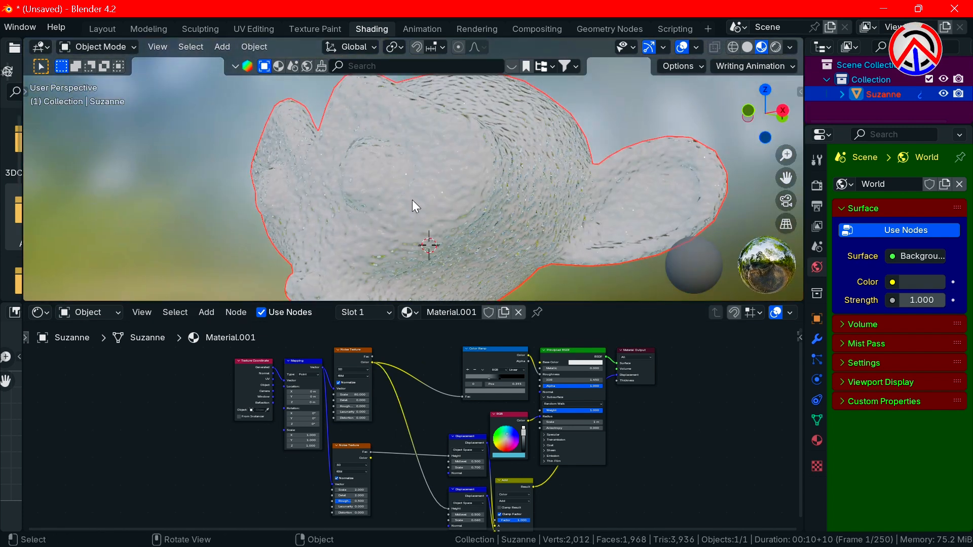
- Feed the lower Displacement's Height from the upper Noise Texture's Fac output and inspect the surface from the side
scroll(412, 199, "down", 4)
middle_click_drag(412, 406, 411, 392)
left_click_drag(449, 493, 372, 417)
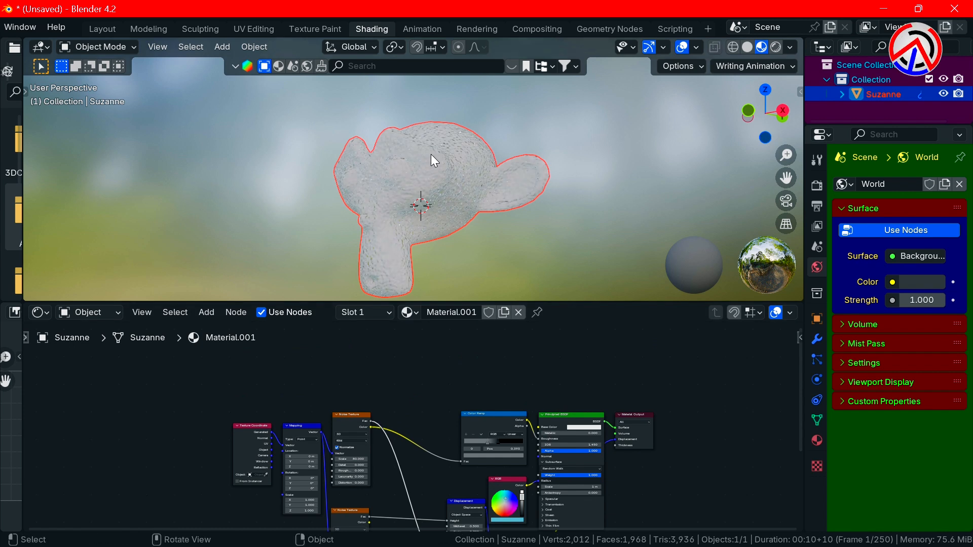
scroll(430, 154, "up", 5)
middle_click_drag(431, 154, 507, 242)
scroll(525, 204, "down", 5)
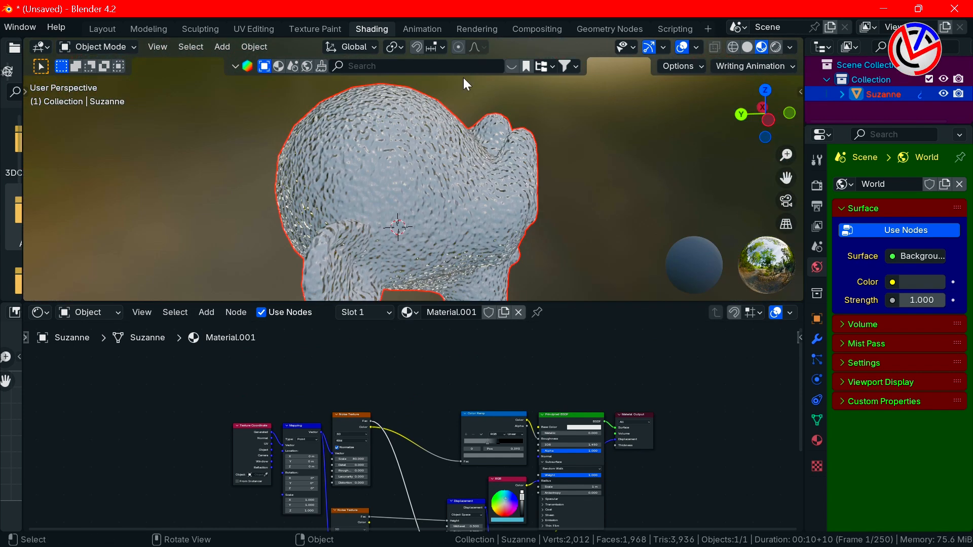
- Show Suzanne in the Layout workspace with Rendered viewport shading and remove her Subdivision modifier
left_click(99, 29)
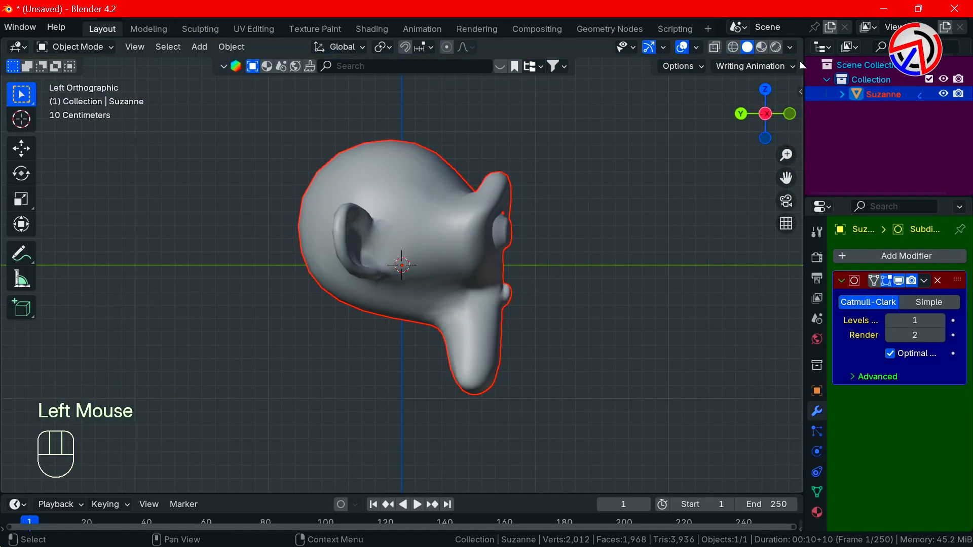
left_click(761, 47)
middle_click_drag(455, 132, 676, 147)
left_click(776, 47)
left_click(938, 281)
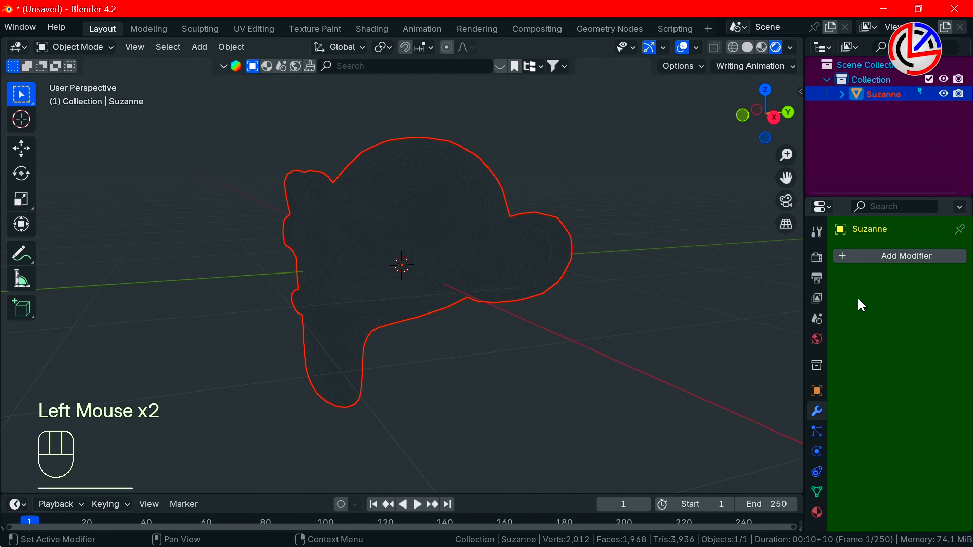
- Give the world color an Environment Texture using the free hdr image from the HDRIs folder inside HDRI Tex
left_click(818, 339)
left_click(892, 354)
left_click(560, 190)
left_click(935, 372)
left_click(72, 150)
double_click(365, 177)
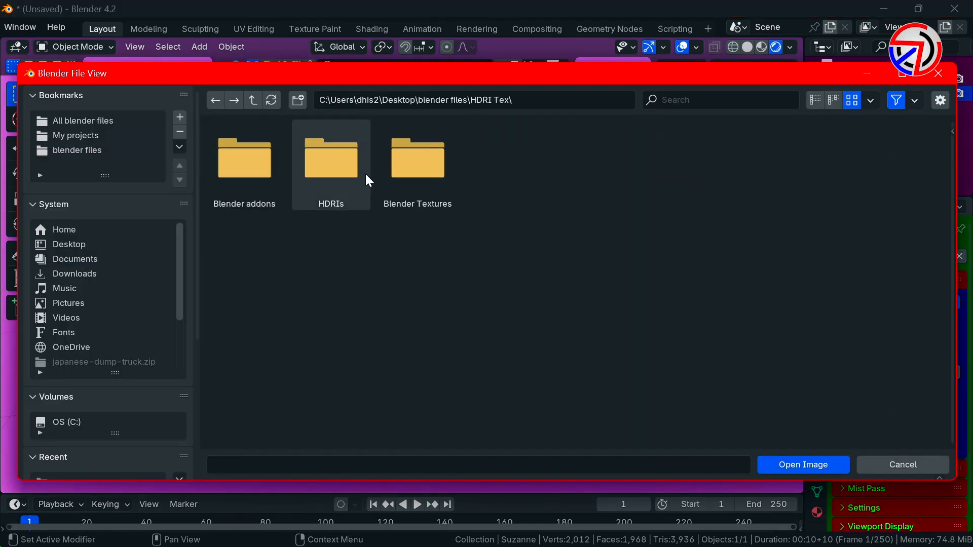
double_click(365, 179)
double_click(493, 276)
middle_click_drag(492, 275, 654, 303)
key("KP_1")
middle_click_drag(521, 330, 483, 287)
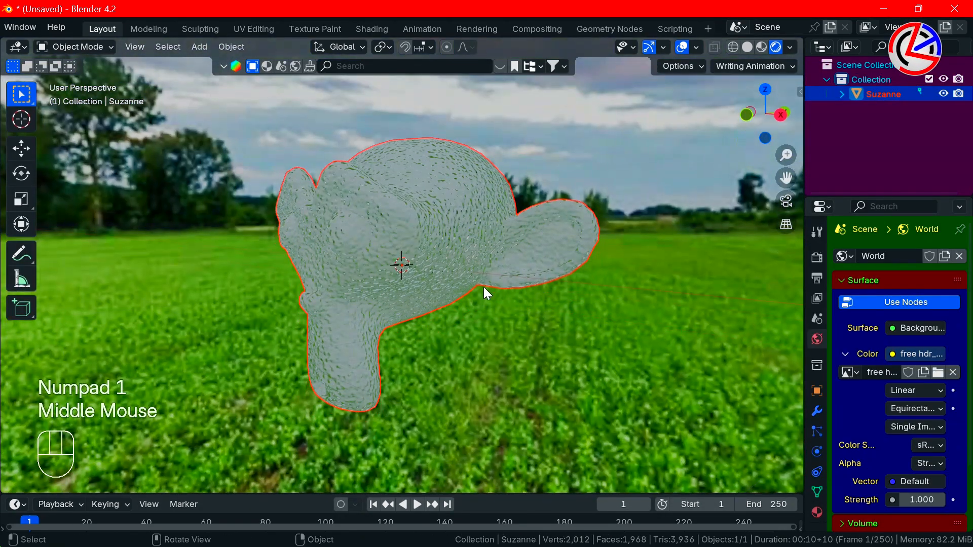
- Add a Sun light to the scene and set its strength to 22
scroll(325, 269, "down", 3)
scroll(324, 268, "up", 1)
left_click(199, 46)
mouse_move(231, 239)
left_click(342, 254)
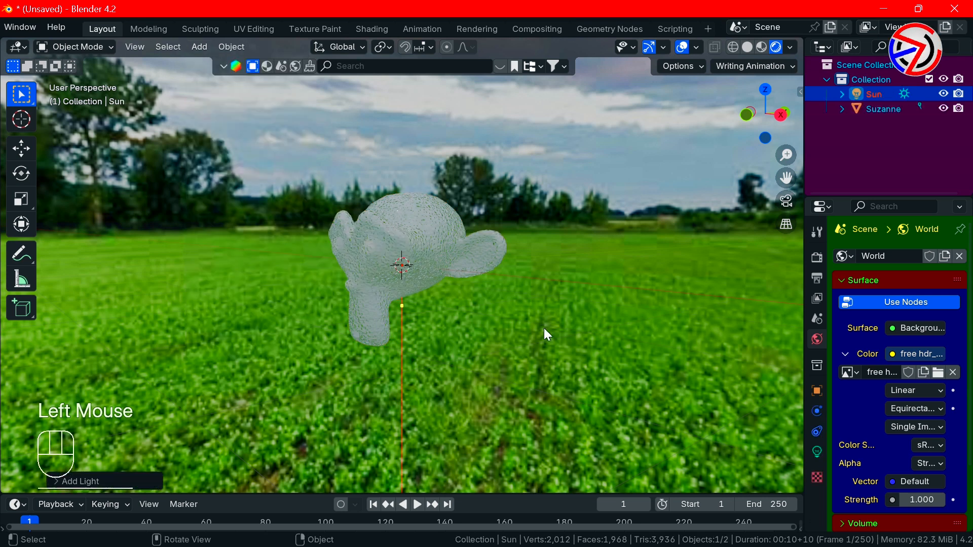
double_click(914, 356)
type("22")
key("Return")
- Raise the Sun light along global Z and place it high above Suzanne
key("g")
scroll(466, 134, "down", 2)
key("g")
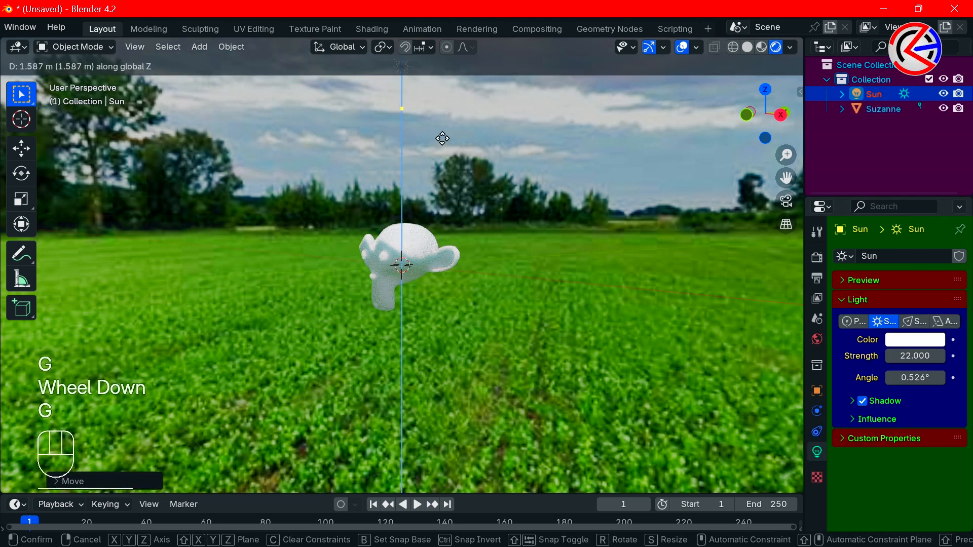
left_click(447, 204)
scroll(449, 152, "down", 1)
middle_click_drag(449, 152, 451, 282, "shift")
key("g")
left_click(424, 298)
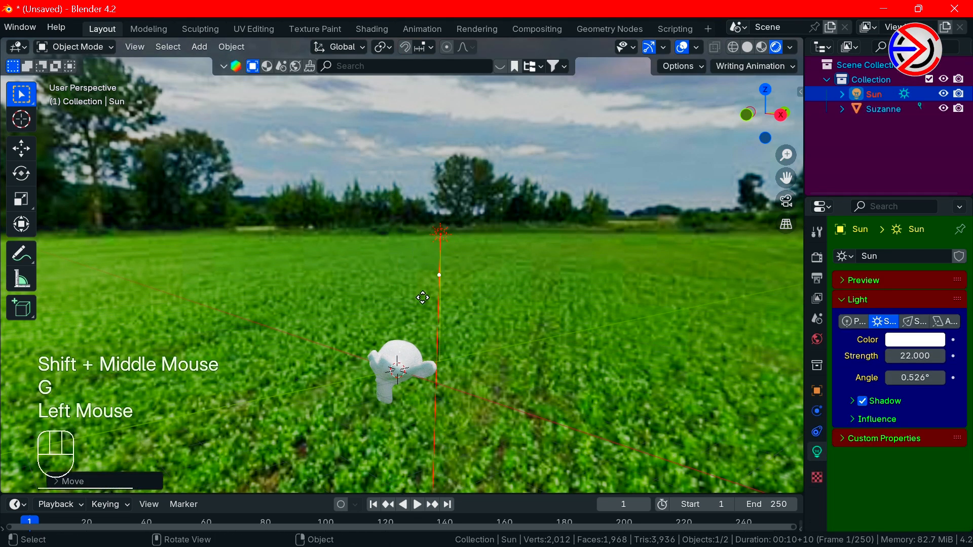
- Examine Suzanne's material under the sunlight up close, from below and from the front
scroll(442, 409, "up", 3)
middle_click_drag(441, 410, 455, 305, "shift")
middle_click_drag(456, 305, 516, 285)
scroll(512, 299, "up", 3)
middle_click_drag(486, 334, 405, 299)
scroll(411, 322, "down", 1)
scroll(251, 211, "down", 2)
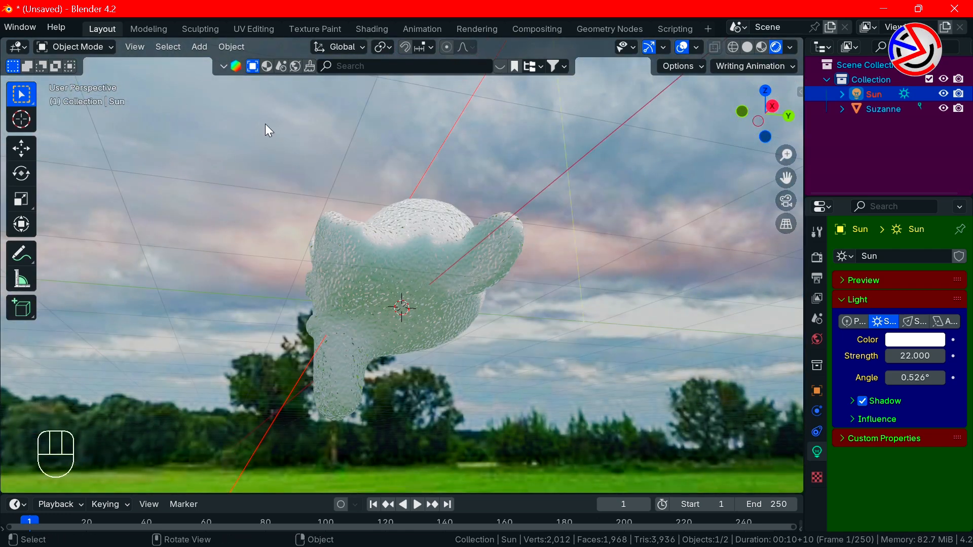
middle_click_drag(200, 55, 200, 45, "alt")
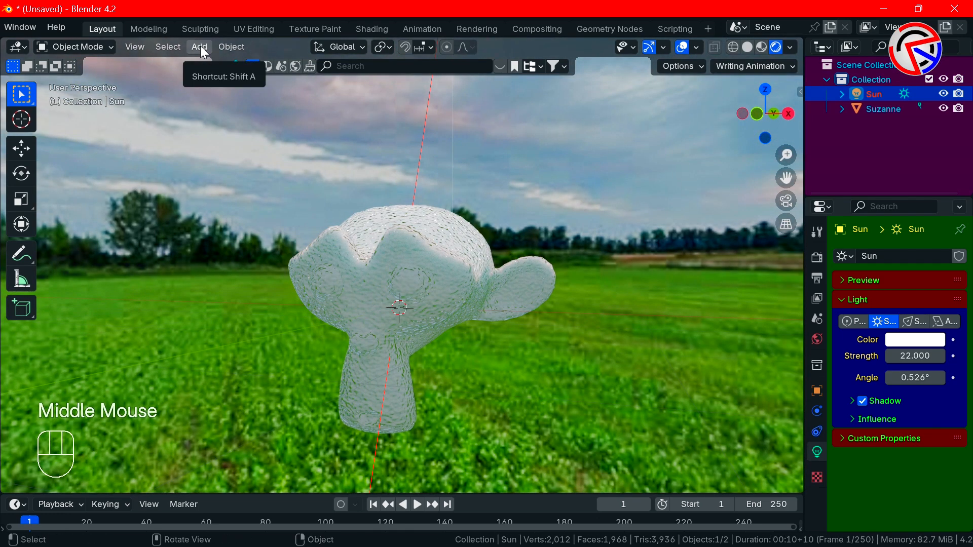
- Add a Point light with a power of 15000 W and a radius of 1.48 m
left_click(200, 46)
mouse_move(253, 236)
left_click(337, 238)
left_click(908, 355)
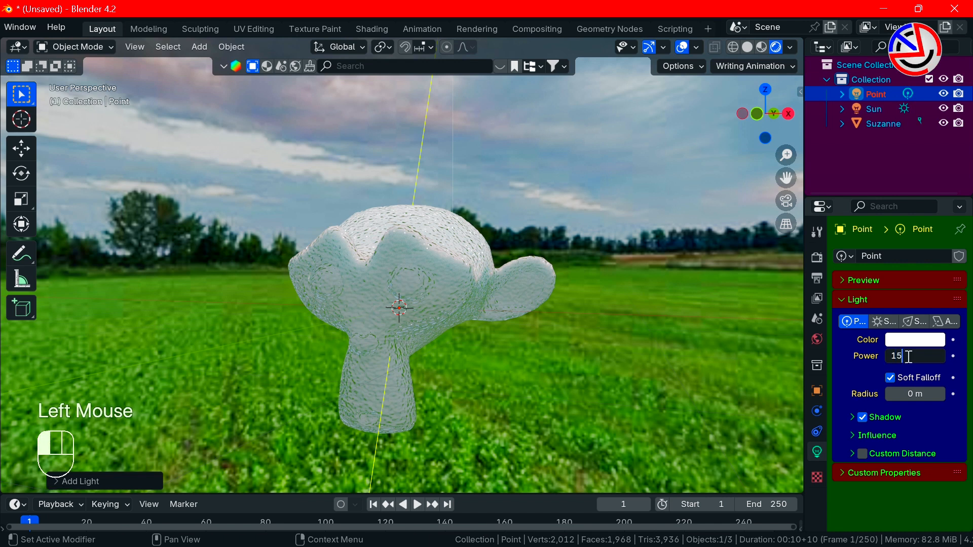
type("15000")
key("Return")
scroll(760, 364, "down", 2)
left_click_drag(909, 393, 952, 393)
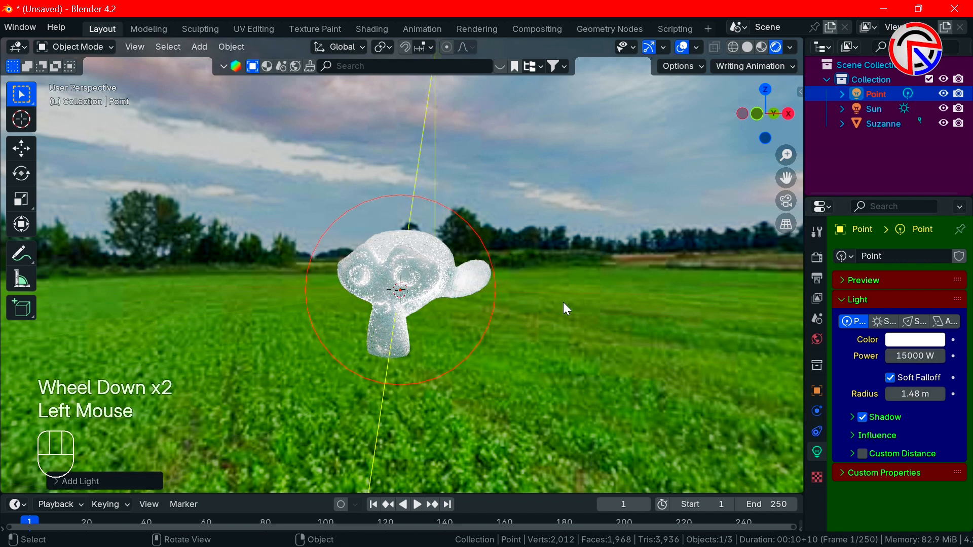
left_click(563, 302)
scroll(87, 33, "up", 3)
- Add a camera aligned to the current view of Suzanne and keyframe it at frame 1
left_click(205, 48)
left_click(221, 274)
key("ctrl+alt+KP_0")
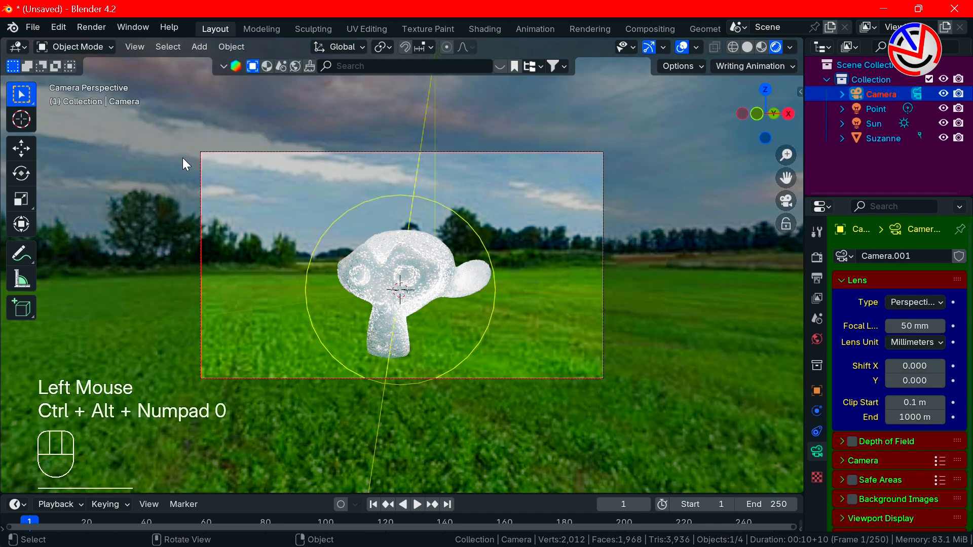
key("i")
- Enlarge the timeline, align the camera to a low view from beneath Suzanne and keyframe it at frame 250
left_click_drag(404, 491, 416, 446)
left_click(446, 460)
middle_click_drag(592, 365, 504, 307)
key("ctrl+alt+KP_0")
left_click(591, 299)
scroll(504, 307, "up", 1)
key("ctrl+alt+KP_0")
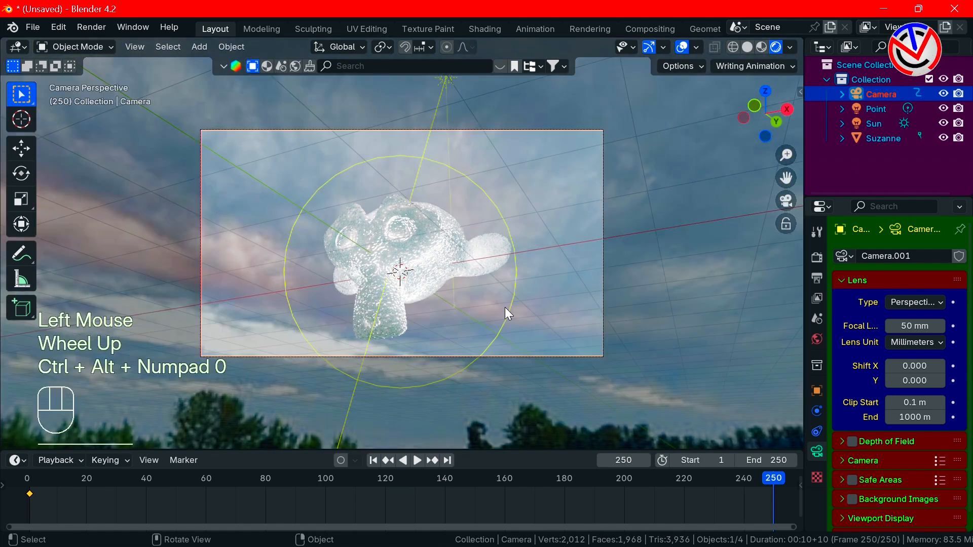
key("i")
- Align the camera to another view of Suzanne and keyframe it at about frame 129
key("t")
left_click(89, 449)
left_click_drag(30, 479, 411, 485)
middle_click_drag(456, 405, 436, 338)
scroll(498, 339, "up", 3)
key("ctrl+alt+KP_0")
left_click(406, 485)
- Preview the camera animation, reframe the camera with walk navigation and keyframe it at frame 71
key("space")
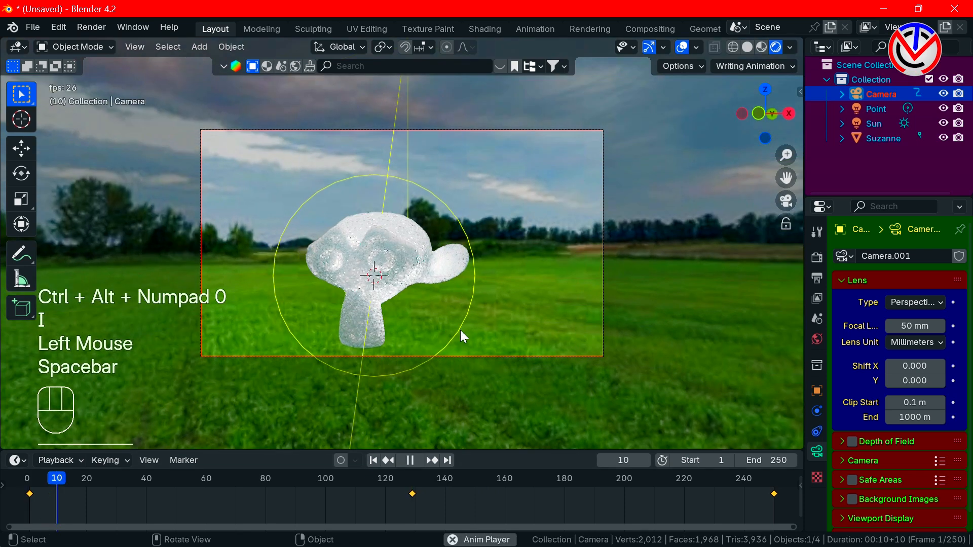
key("space")
key("shift+grave")
left_click(378, 500)
- Reframe the camera on Suzanne's face with walk navigation, keyframe it at frame 188 and return to frame 1
key("space")
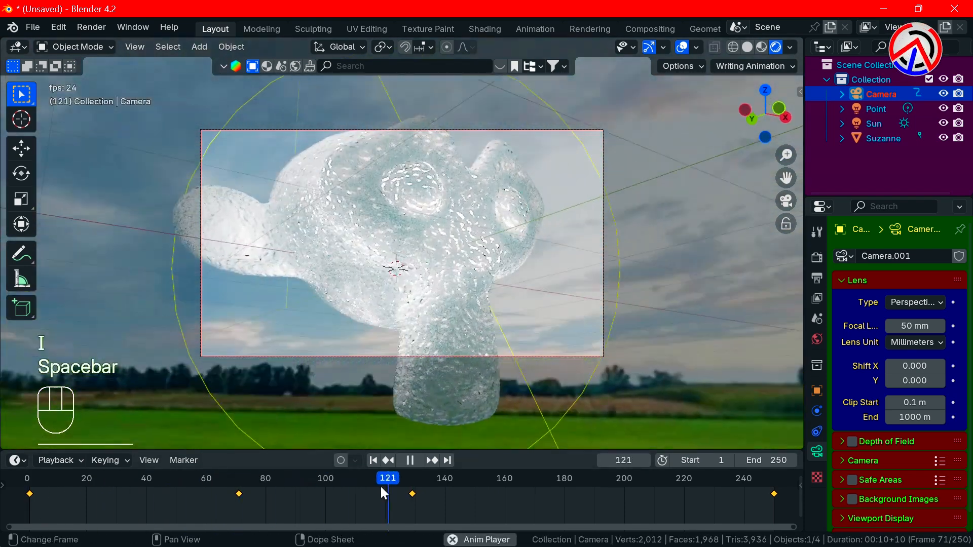
left_click(588, 466)
key("shift+grave")
left_click(560, 305)
key("i")
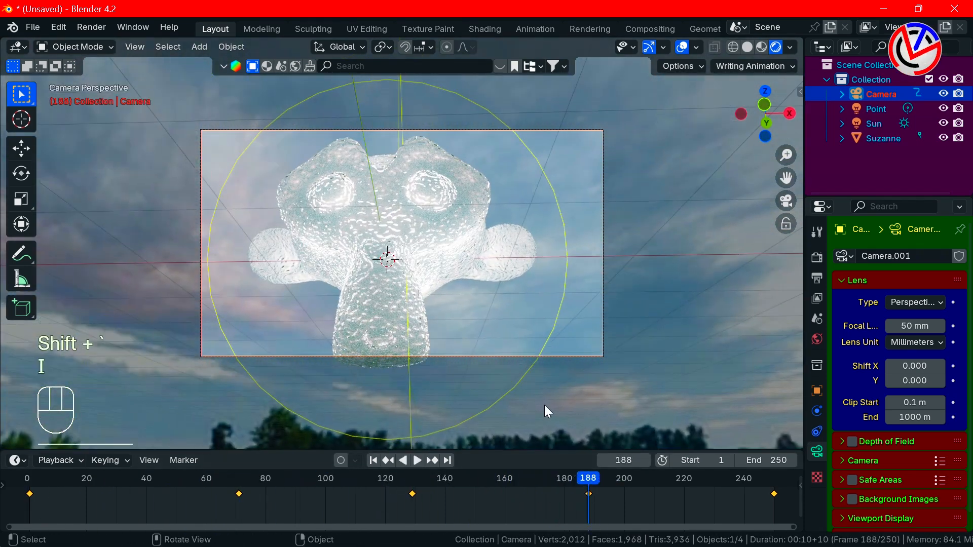
left_click_drag(692, 479, 677, 500)
left_click(373, 460)
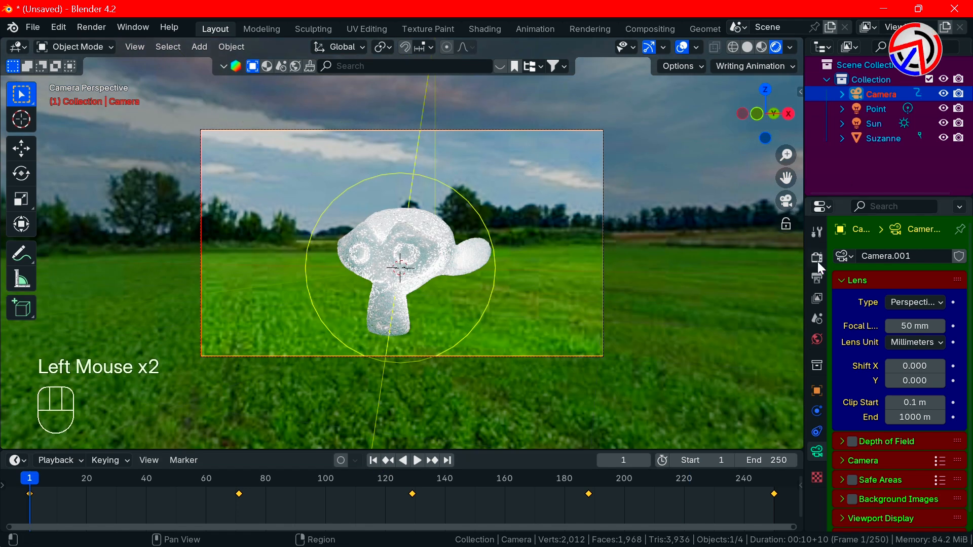
- Browse for the render output location and create a folder named "snow material" inside New materials
left_click(816, 258)
left_click(816, 278)
scroll(912, 330, "down", 7)
left_click(953, 326)
left_click(79, 245)
double_click(332, 167)
right_click(349, 317)
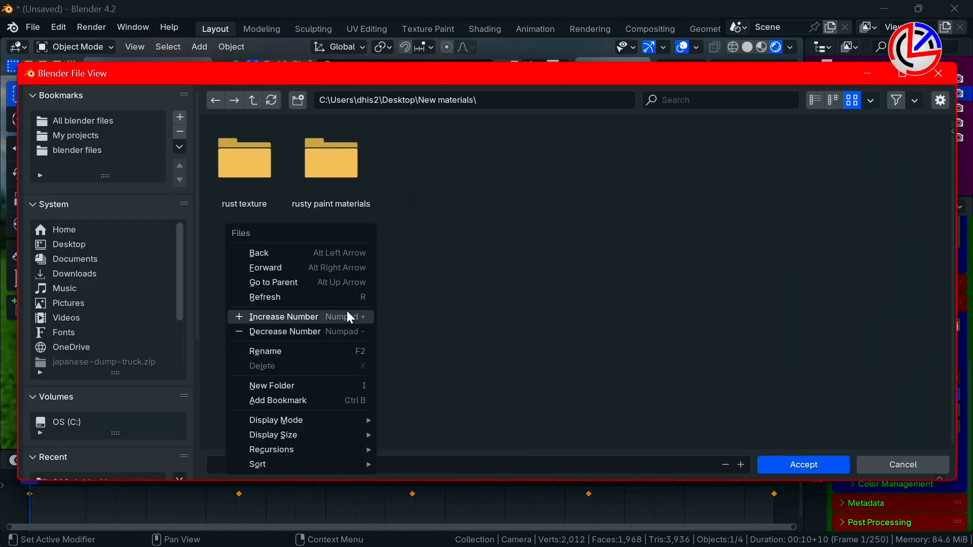
left_click(348, 386)
type("snow material")
- Set the render output to a file named "snow material" inside the snow material folder
double_click(253, 195)
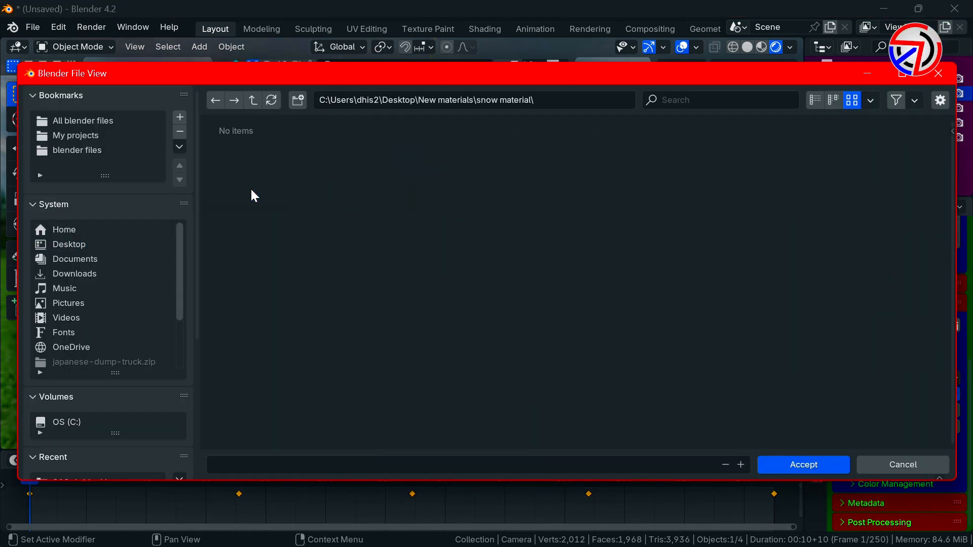
left_click(280, 465)
type("snow material")
left_click(803, 466)
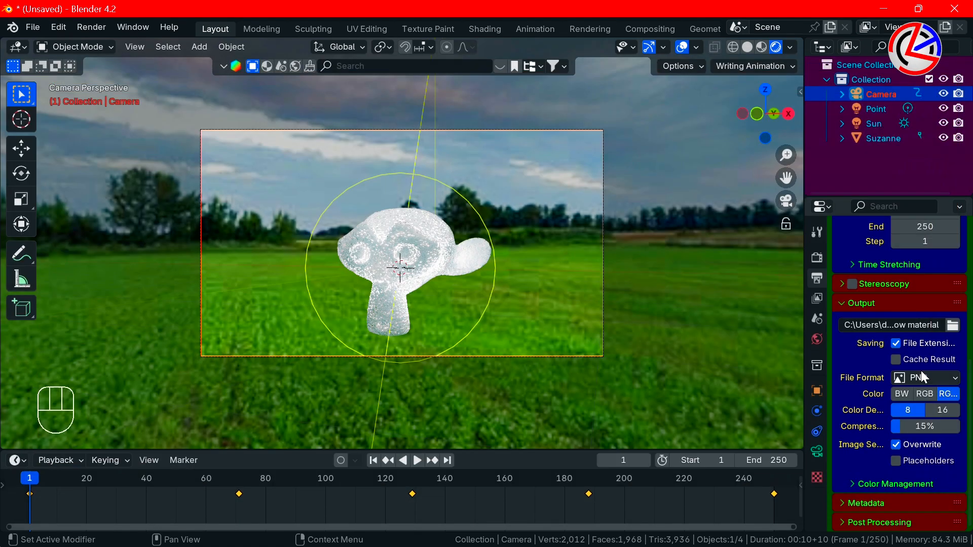
- Set the output to FFmpeg Video in an MPEG-4 container, with color management overridden to the Standard view
left_click(921, 376)
left_click(916, 415)
scroll(915, 425, "down", 2)
left_click(901, 465)
scroll(916, 435, "down", 3)
left_click(940, 356)
left_click(923, 396)
left_click(862, 412)
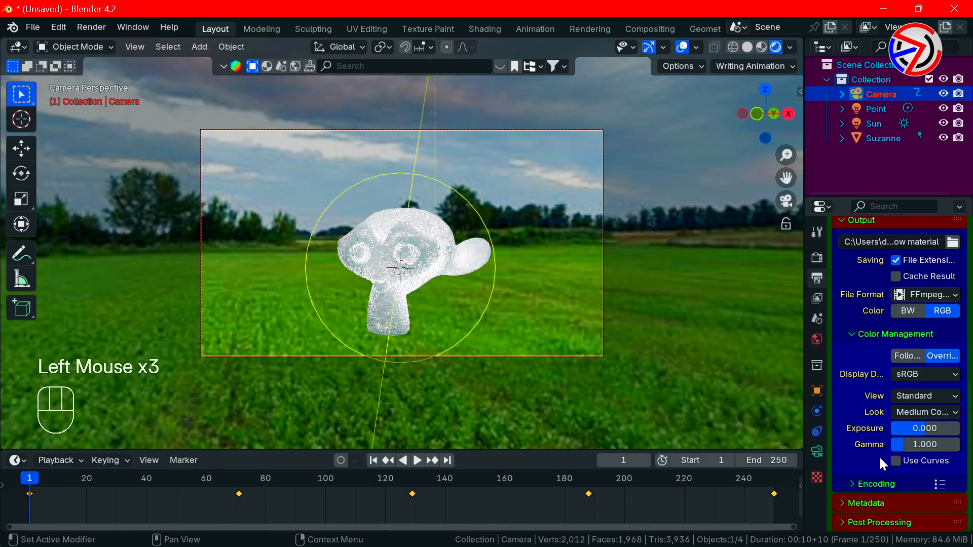
scroll(879, 456, "down", 4)
left_click_drag(922, 415, 917, 355)
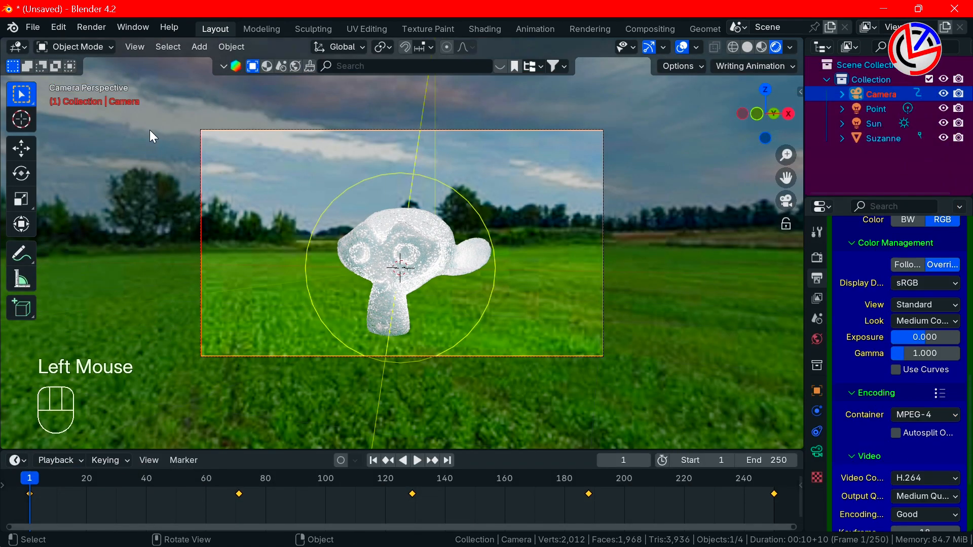
- Preview the camera animation in the viewport and start rendering the animation
left_click(413, 462)
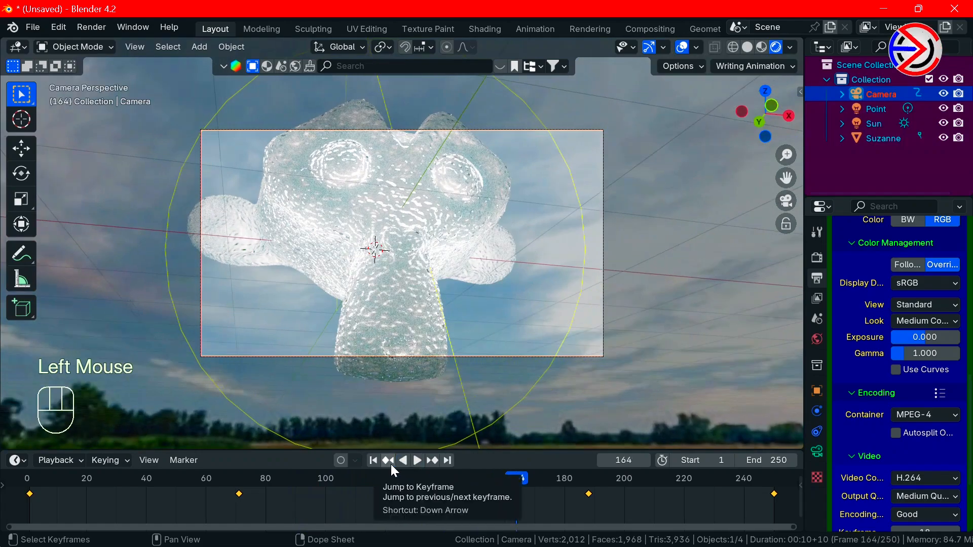
double_click(388, 460)
left_click(91, 27)
left_click(101, 53)
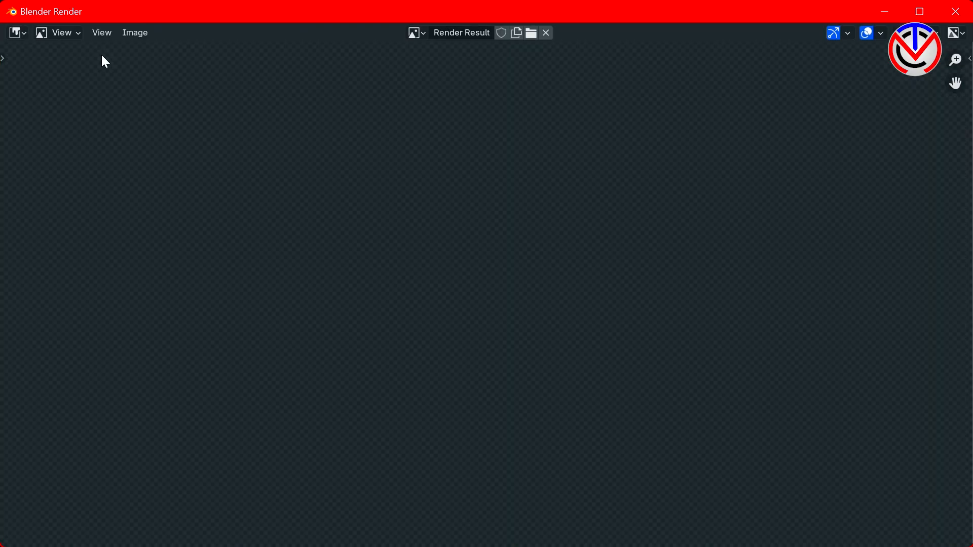